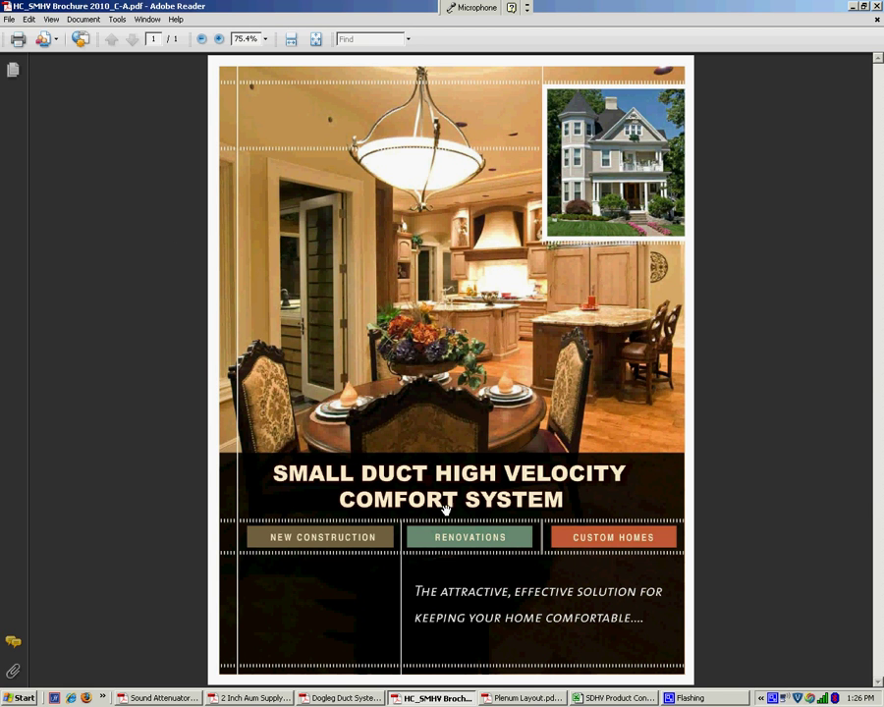
Switch Adobe Reader from the Plenum Layout to the Dogleg Duct System.pdf diagram.
{"action": "left_click", "coordinate": [521, 698]}
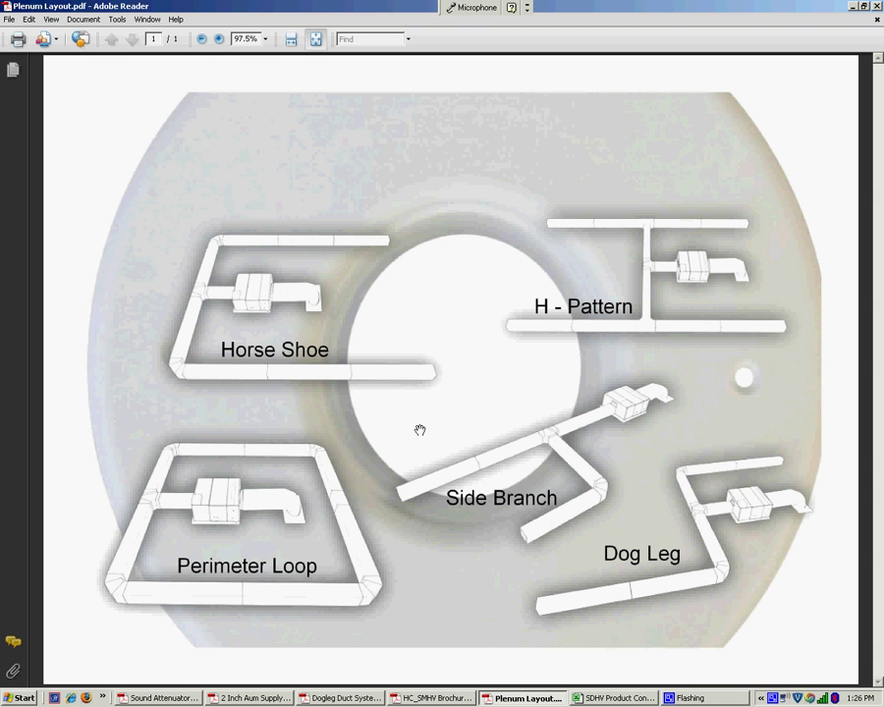
{"action": "left_click", "coordinate": [852, 7]}
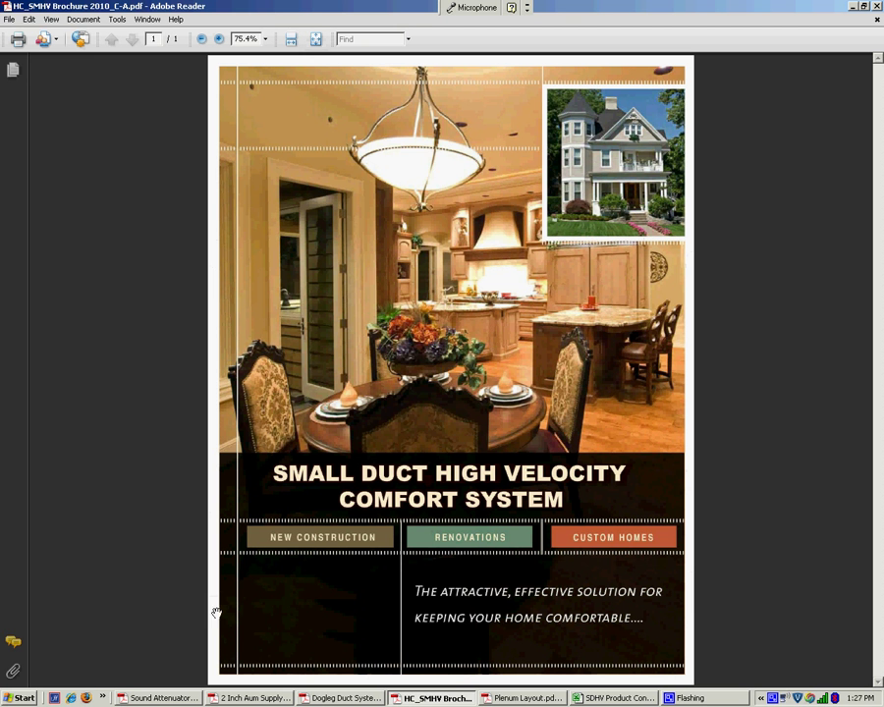
{"action": "left_click", "coordinate": [334, 698]}
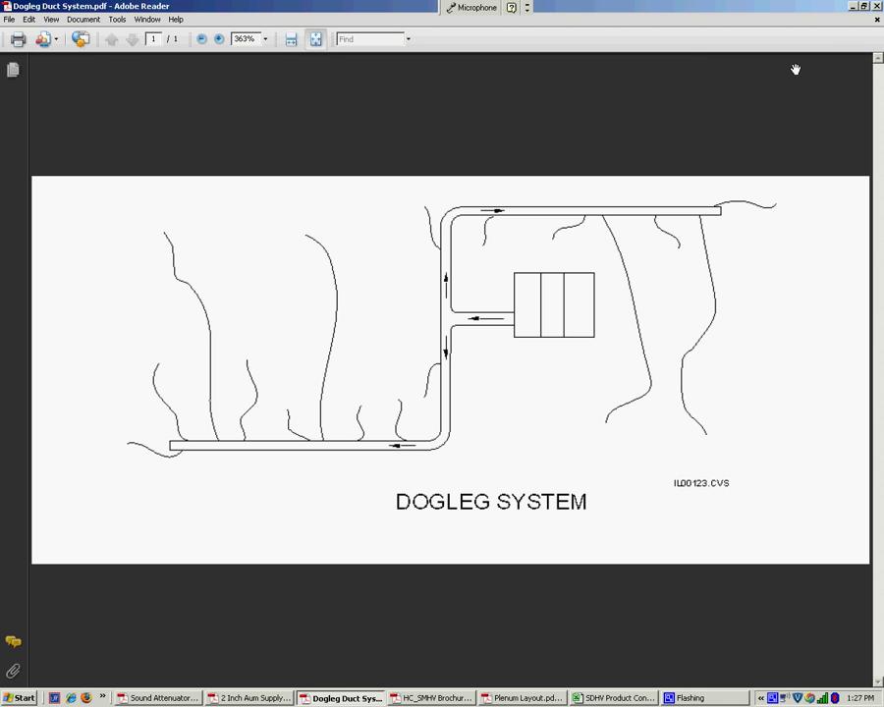
View the Sound Attenuator duct kit and 2 Inch Supply tubing PDFs, minimizing each afterward.
{"action": "left_click", "coordinate": [852, 10]}
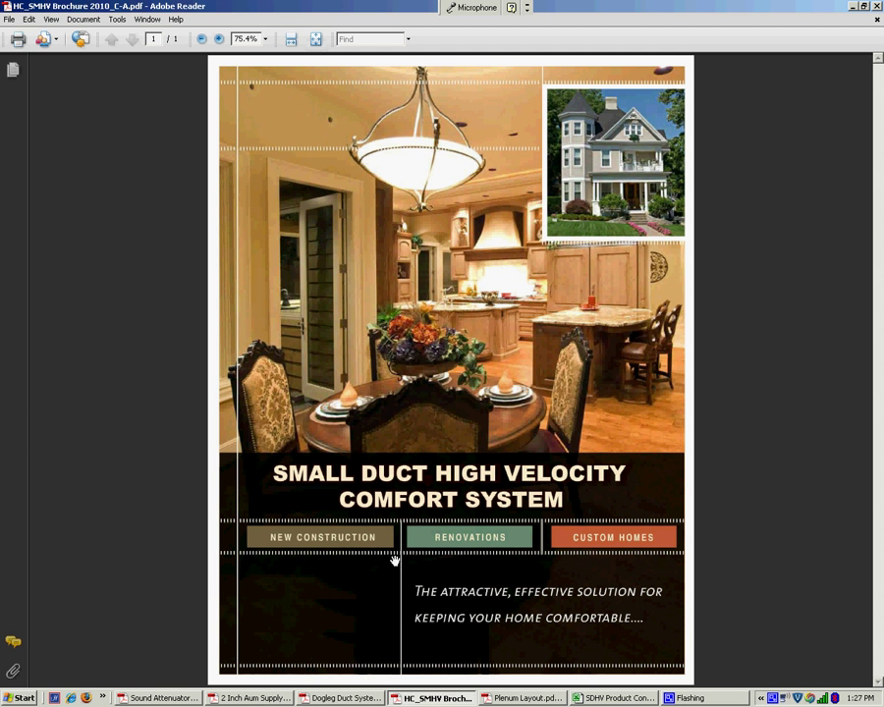
{"action": "left_click", "coordinate": [158, 698]}
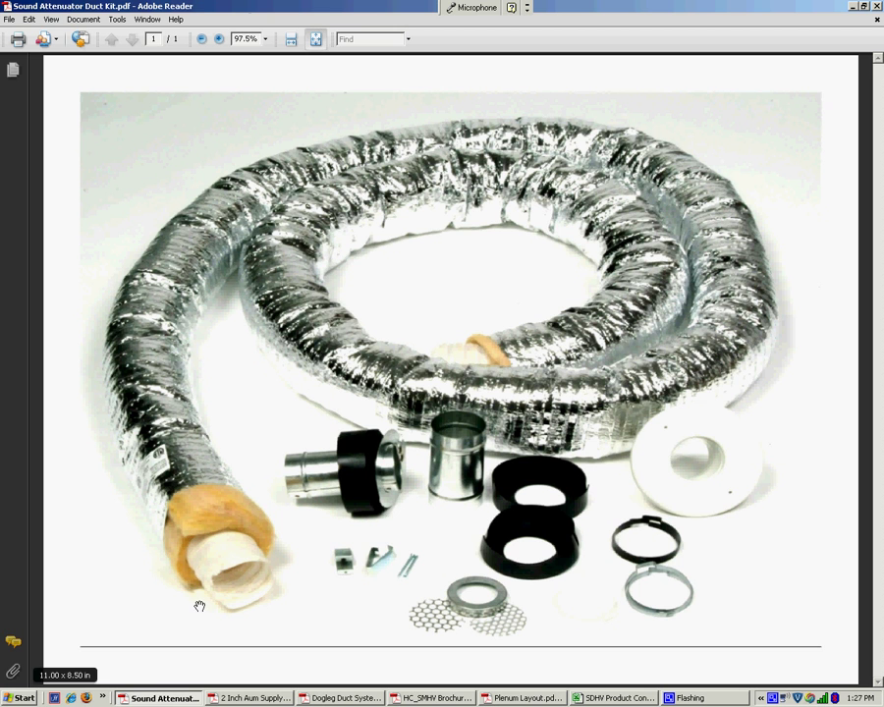
{"action": "left_click", "coordinate": [851, 6]}
{"action": "left_click", "coordinate": [254, 698]}
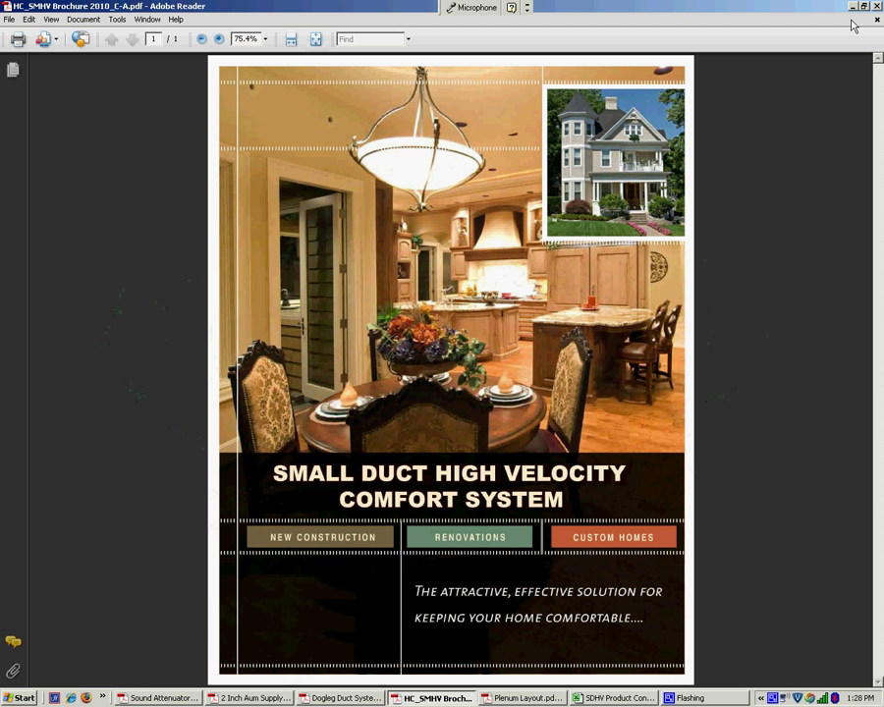
{"action": "left_click", "coordinate": [854, 7]}
{"action": "left_click", "coordinate": [604, 699]}
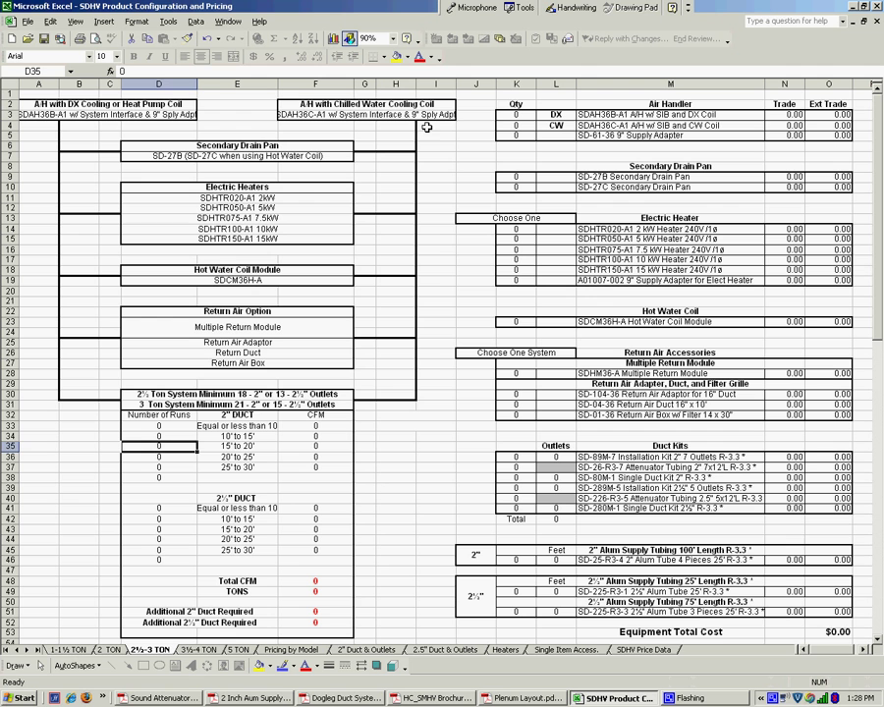
Enter quantity 1 for the SDAH36B-A1 DX air handler (K3) and SD-27B drain pan (K9).
{"action": "left_click", "coordinate": [500, 114]}
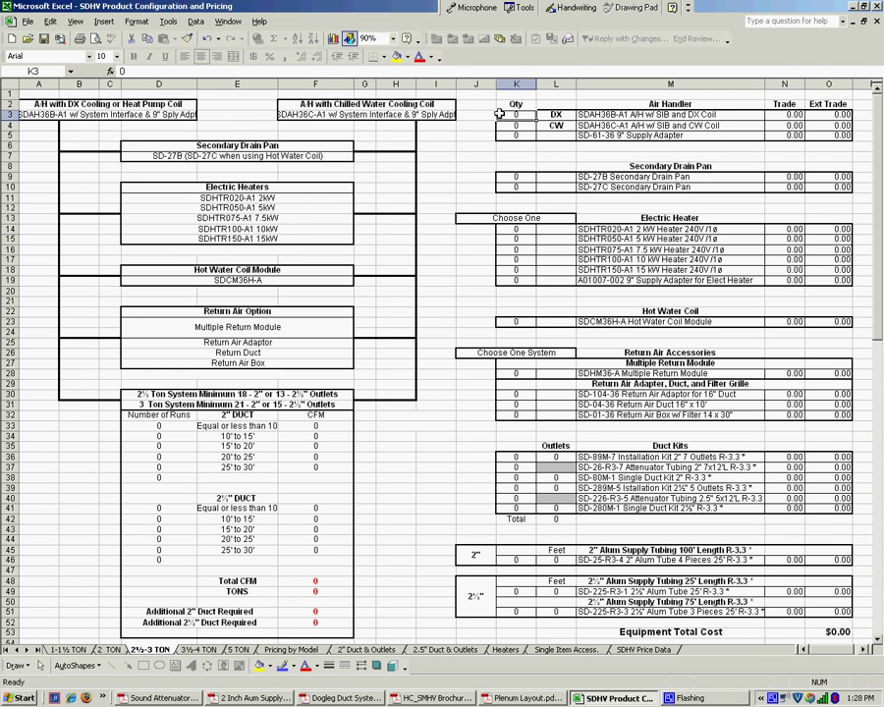
{"action": "type", "text": "1"}
{"action": "key", "text": "Return"}
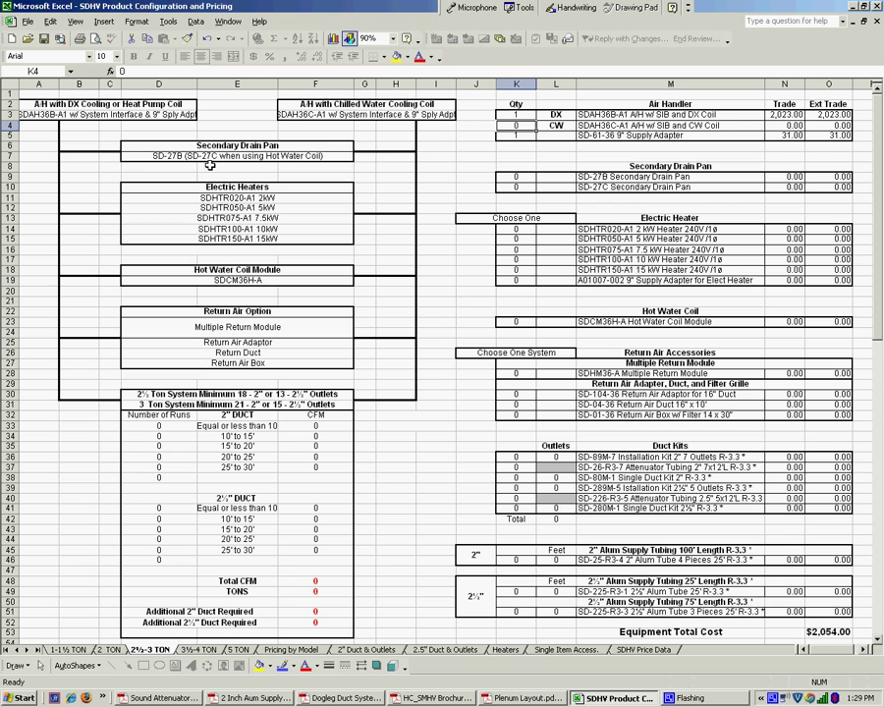
{"action": "left_click", "coordinate": [510, 177]}
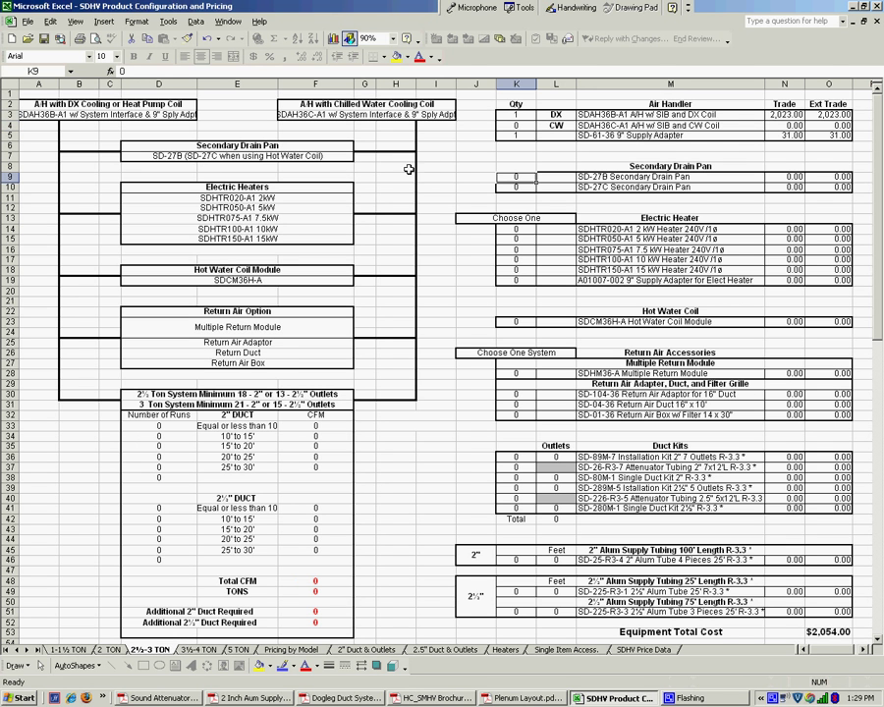
{"action": "type", "text": "1"}
{"action": "key", "text": "Return"}
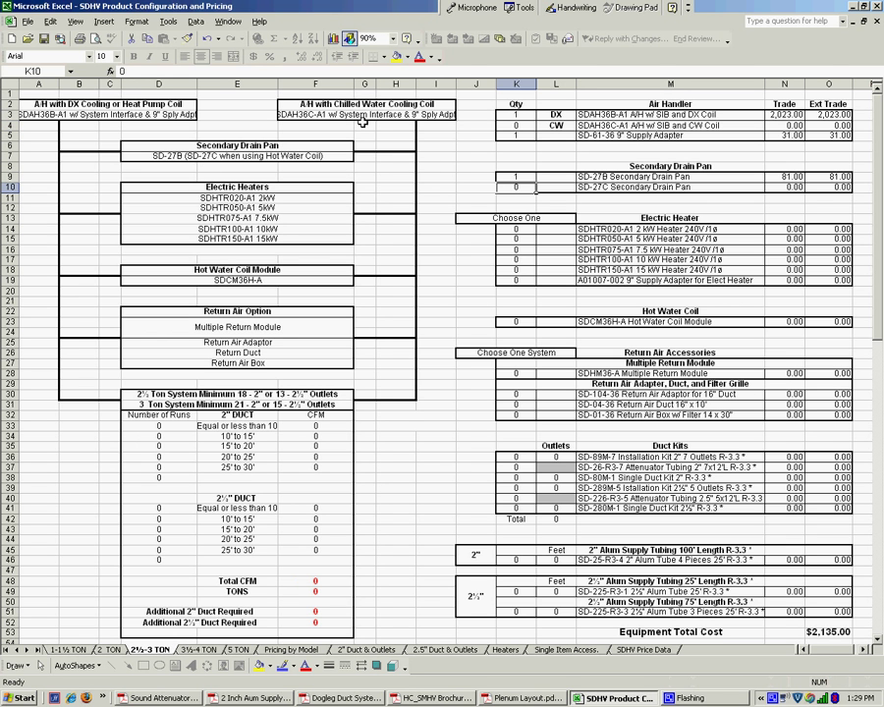
Enter 1 in K17 for the SDHTR100-A1 10 kW heater and its A01007-002 adapter.
{"action": "left_click", "coordinate": [528, 259]}
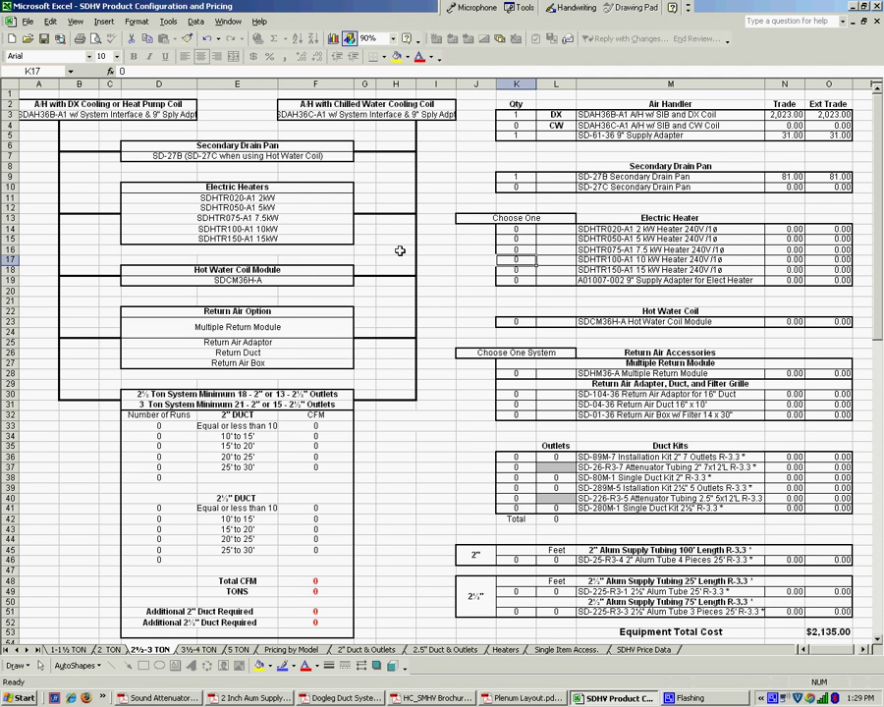
{"action": "type", "text": "1"}
{"action": "key", "text": "Return"}
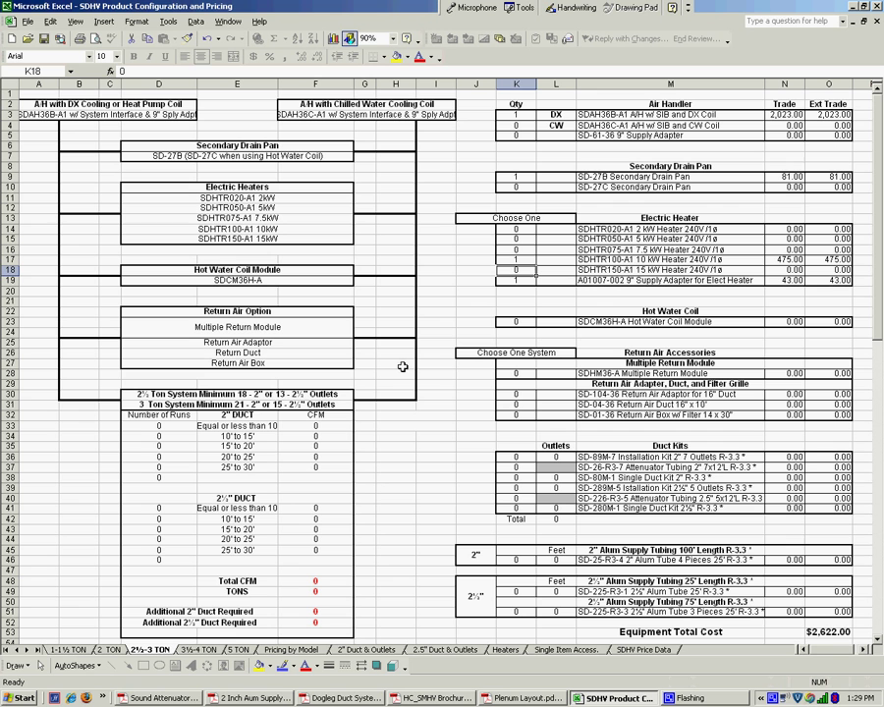
Enter 1 in K30 for the SD-104-36 adaptor, SD-04-36 return duct and SD-01-36 box.
{"action": "left_click", "coordinate": [523, 398]}
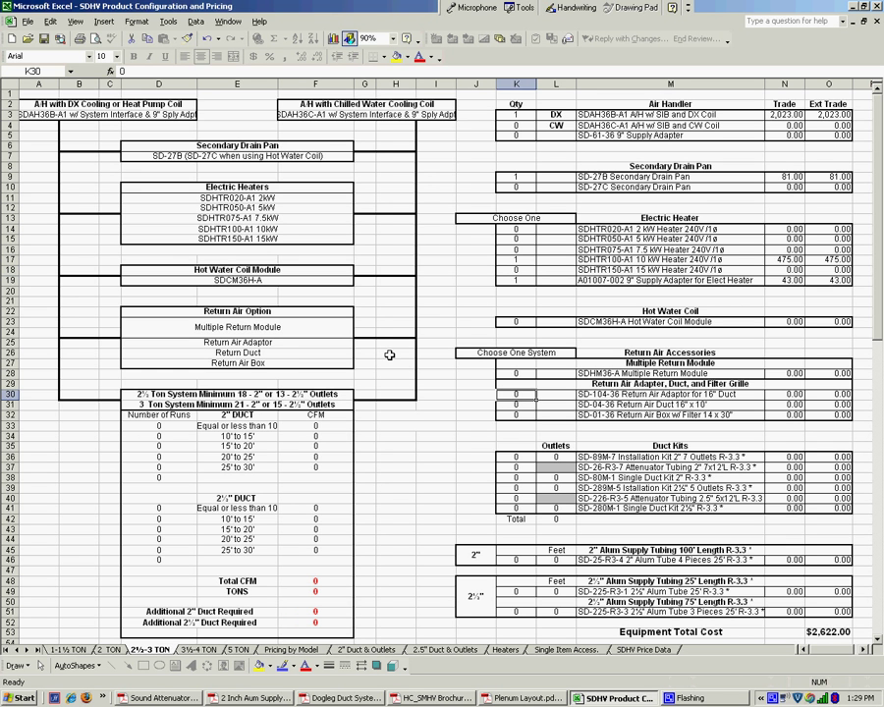
{"action": "type", "text": "1"}
{"action": "key", "text": "Return"}
{"action": "type", "text": "1"}
{"action": "key", "text": "Return"}
{"action": "type", "text": "1"}
{"action": "key", "text": "Return"}
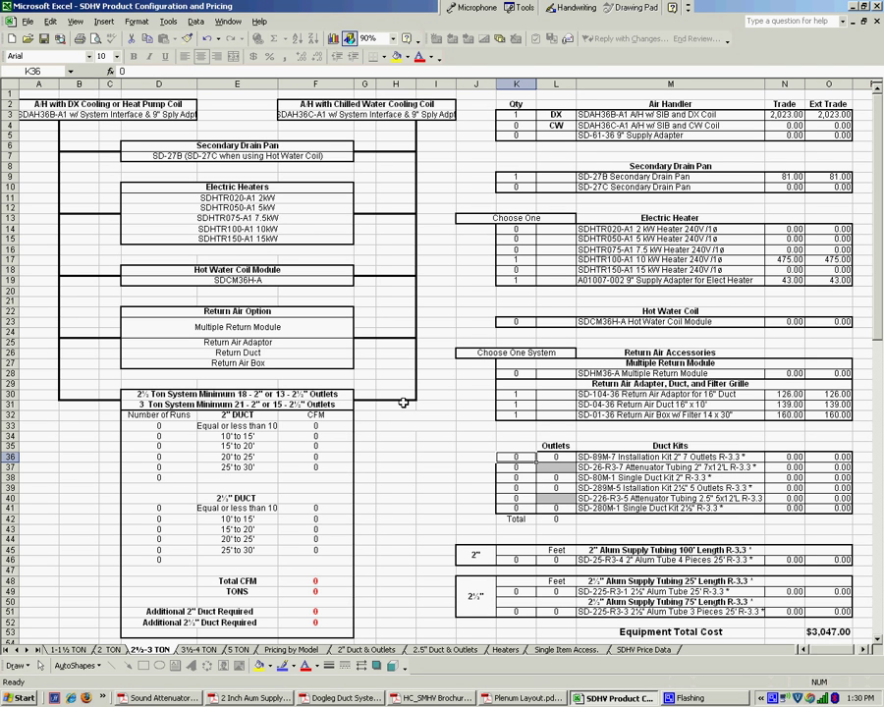
Enter 8 runs each in D33, D34 and D35 for the ≤10', 10'–15' and 15'–20' 2" bands.
{"action": "left_click", "coordinate": [171, 425]}
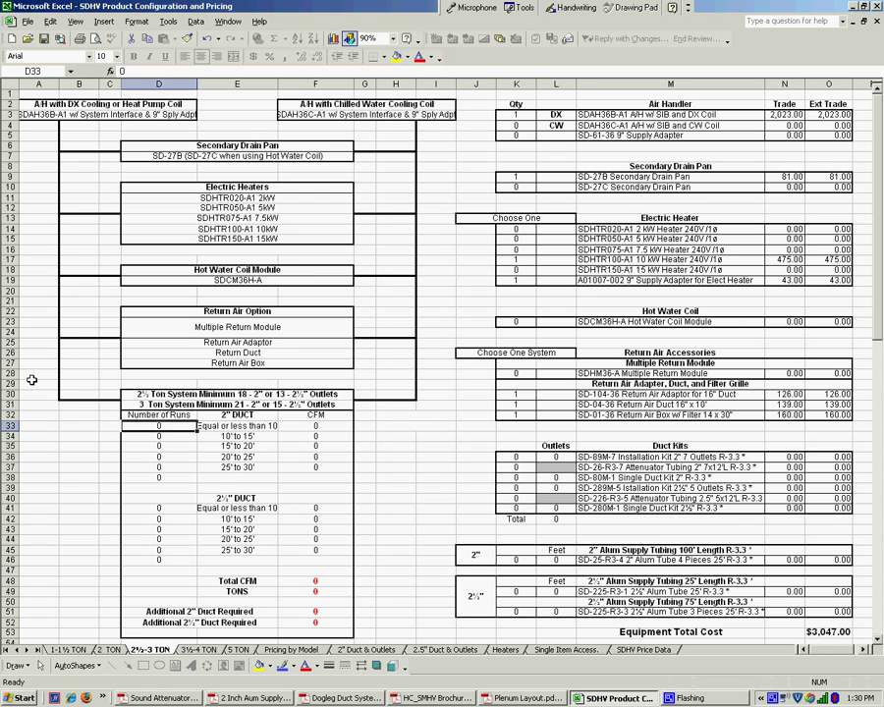
{"action": "type", "text": "8"}
{"action": "key", "text": "Return"}
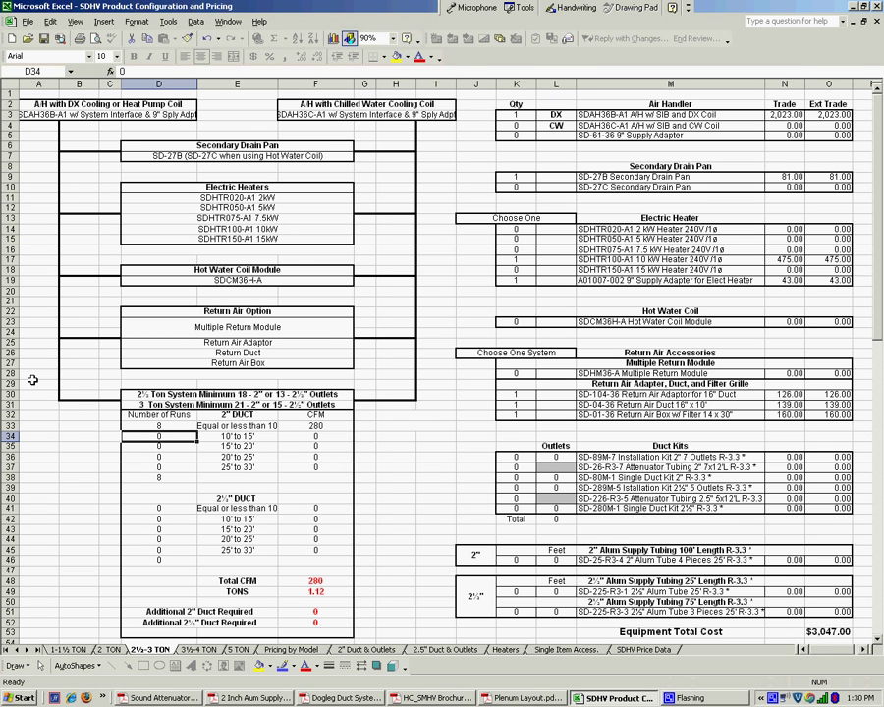
{"action": "type", "text": "8"}
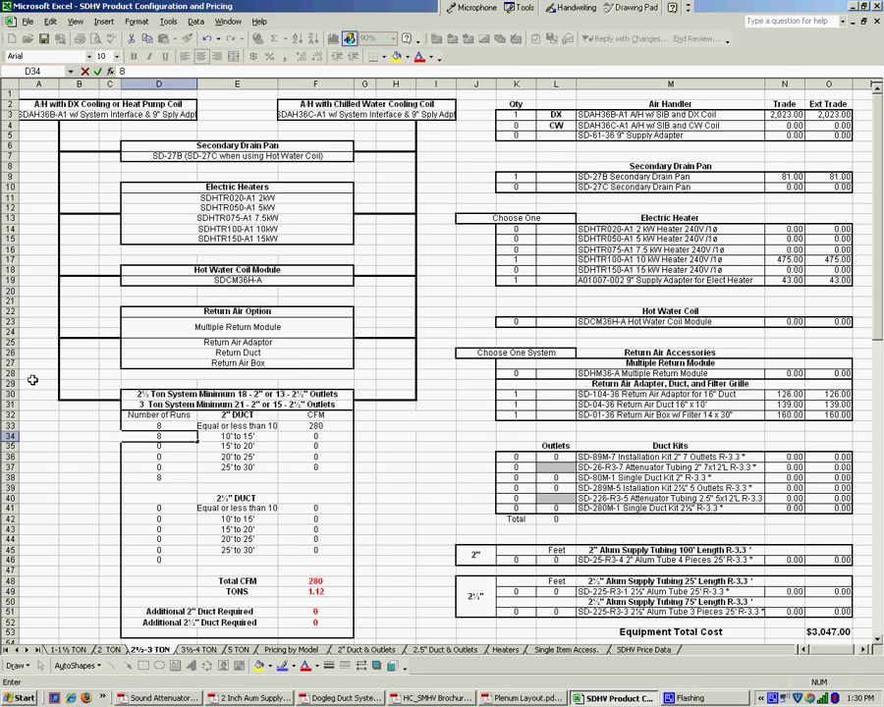
{"action": "key", "text": "Return"}
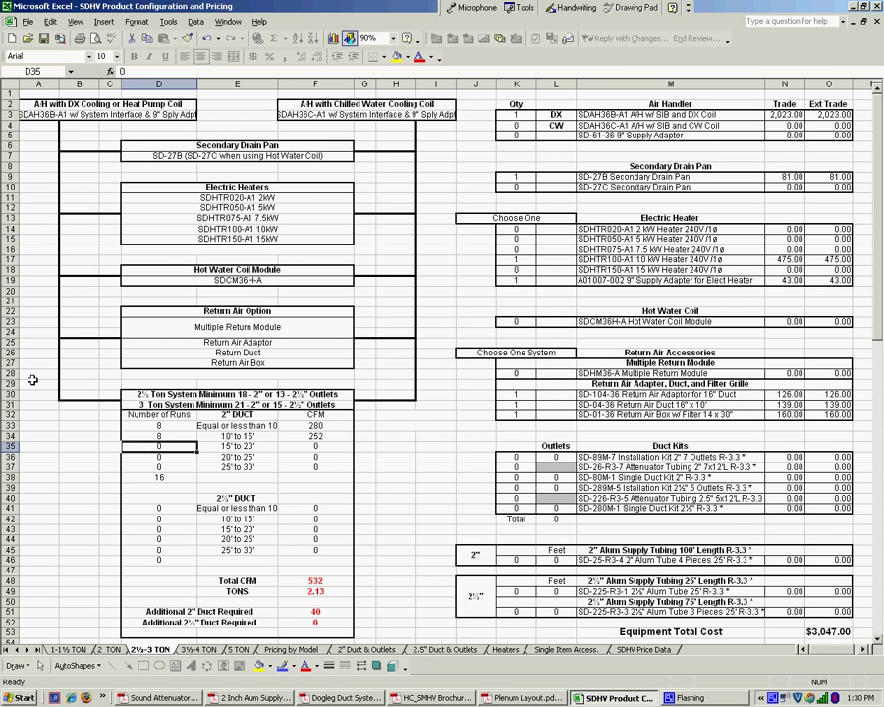
{"action": "type", "text": "8"}
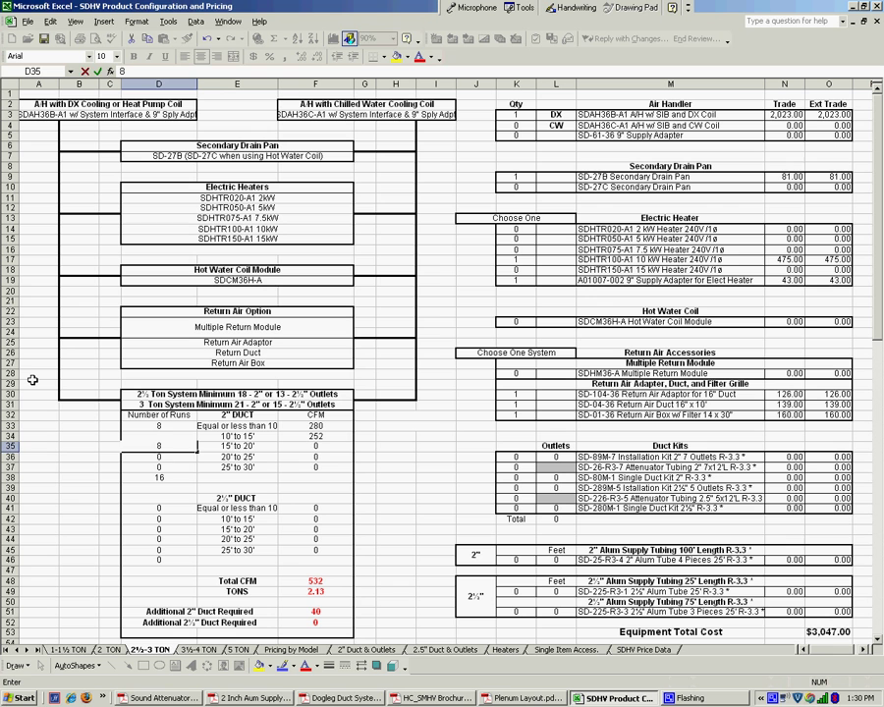
{"action": "key", "text": "Return"}
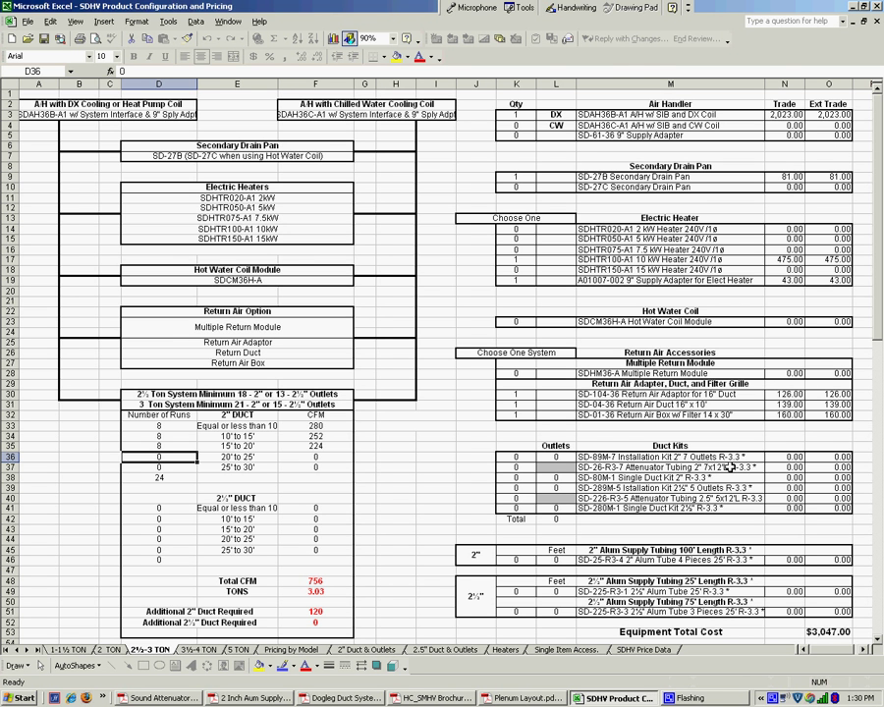
Enter 3 in K36 and K38 for the SD-89M-7, SD-26-R3-7 and SD-80M-1 kits.
{"action": "left_click", "coordinate": [523, 459]}
{"action": "type", "text": "3"}
{"action": "key", "text": "Return"}
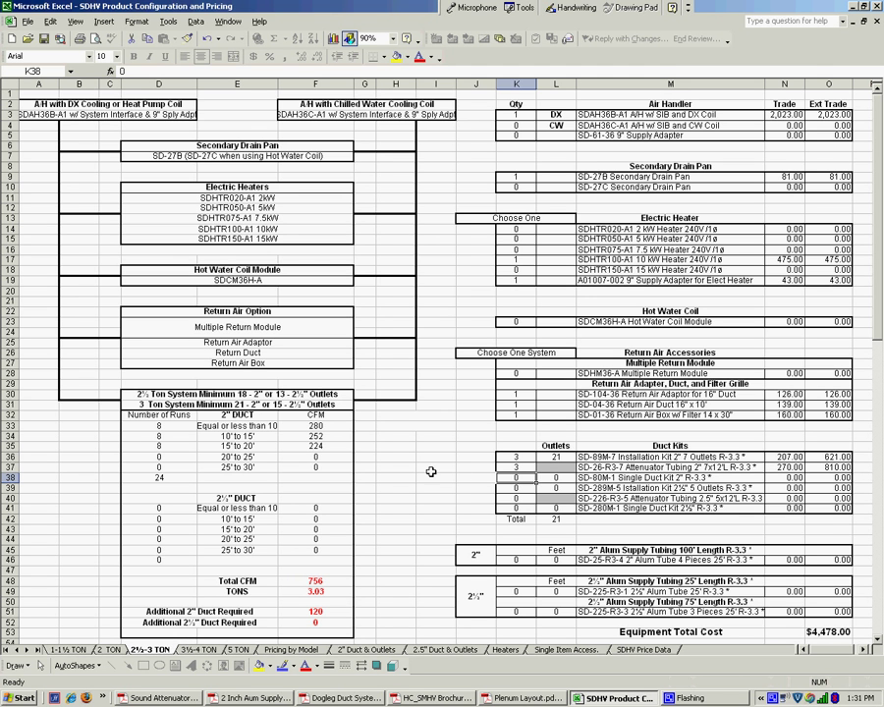
{"action": "type", "text": "3"}
{"action": "key", "text": "Return"}
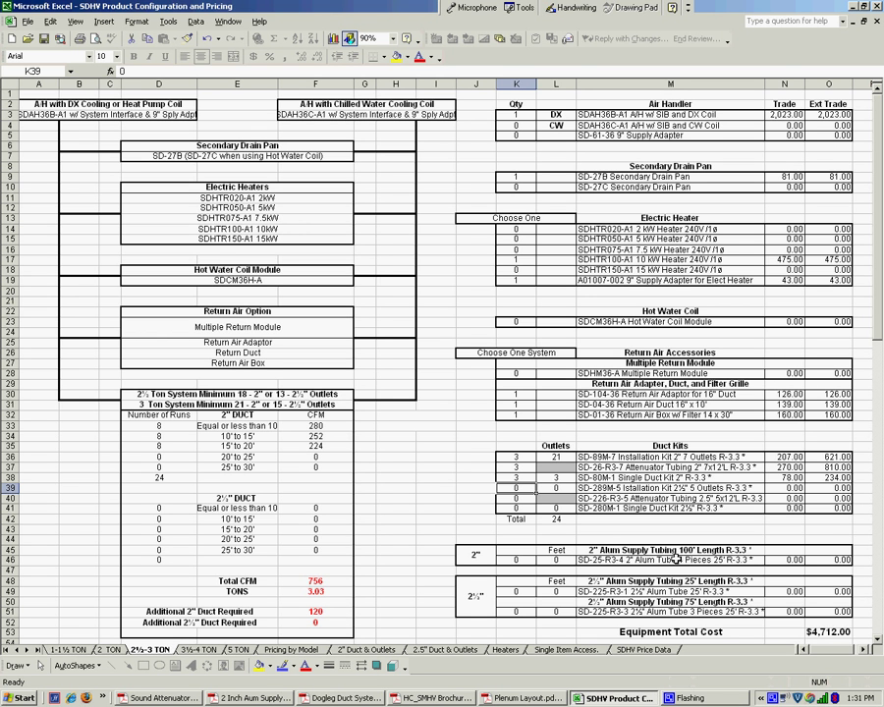
Add 2 SD-25-R3-4 2" aluminum tube packs (200 ft) in K46, totalling $5,308.00.
{"action": "left_click", "coordinate": [514, 561]}
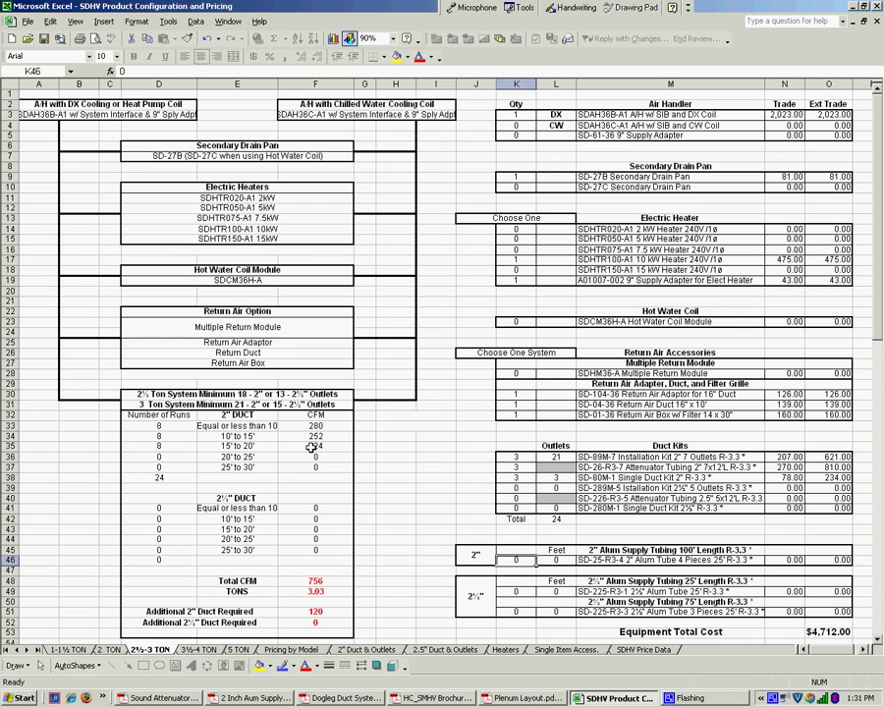
{"action": "type", "text": "2"}
{"action": "key", "text": "Return"}
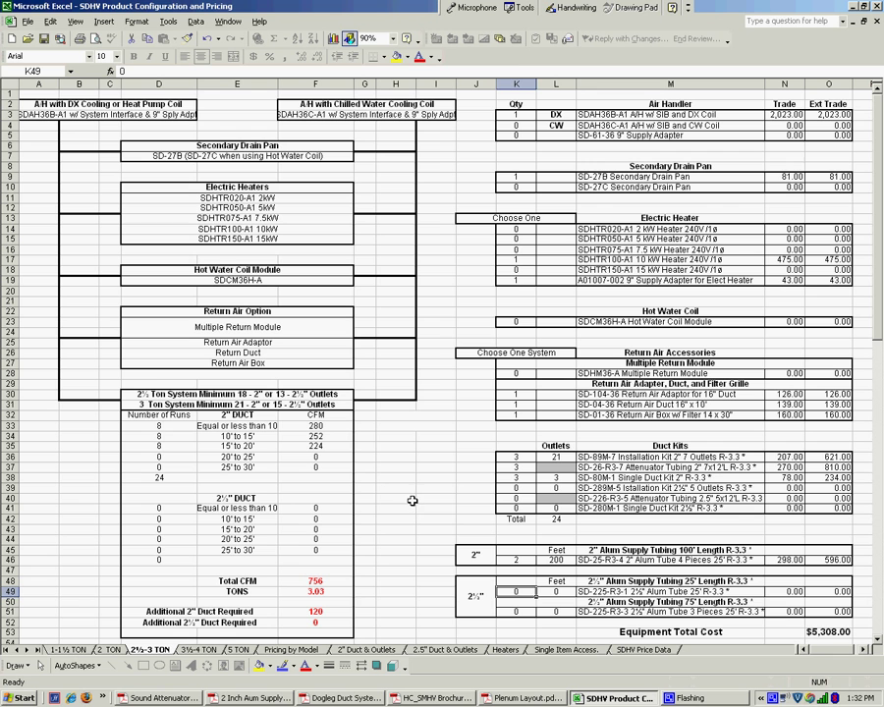
Zero the 2" run counts for the ≤10' and 10'–15' lengths in D33 and D34.
{"action": "left_click", "coordinate": [163, 426]}
{"action": "type", "text": "0"}
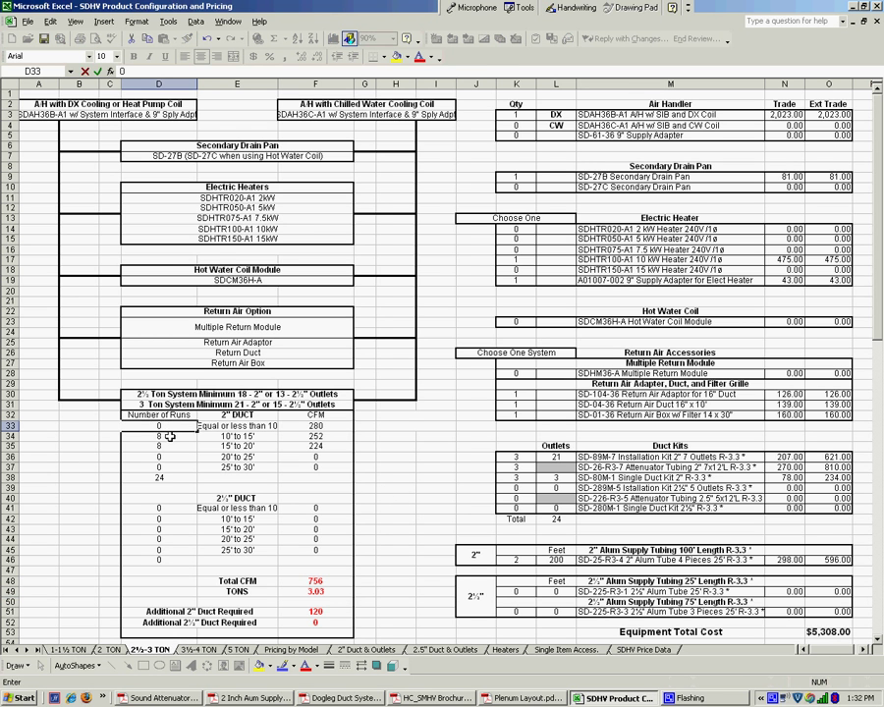
{"action": "key", "text": "Down"}
{"action": "type", "text": "0"}
{"action": "left_click", "coordinate": [170, 441]}
Set the 15'–20' 2" run count, installation kit, single duct kit and tubing quantities to 0.
{"action": "left_click", "coordinate": [170, 446]}
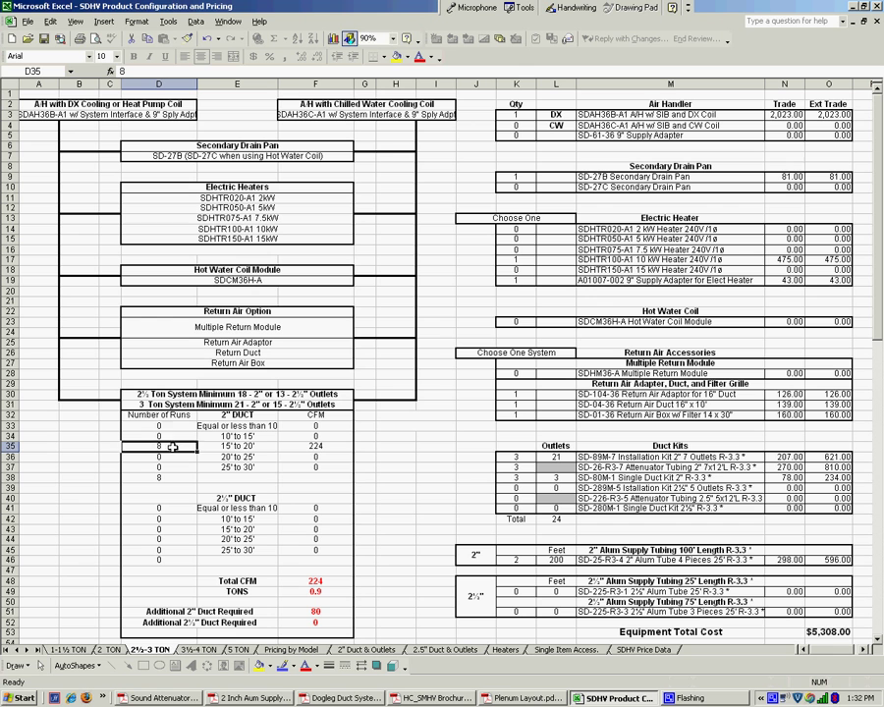
{"action": "type", "text": "0"}
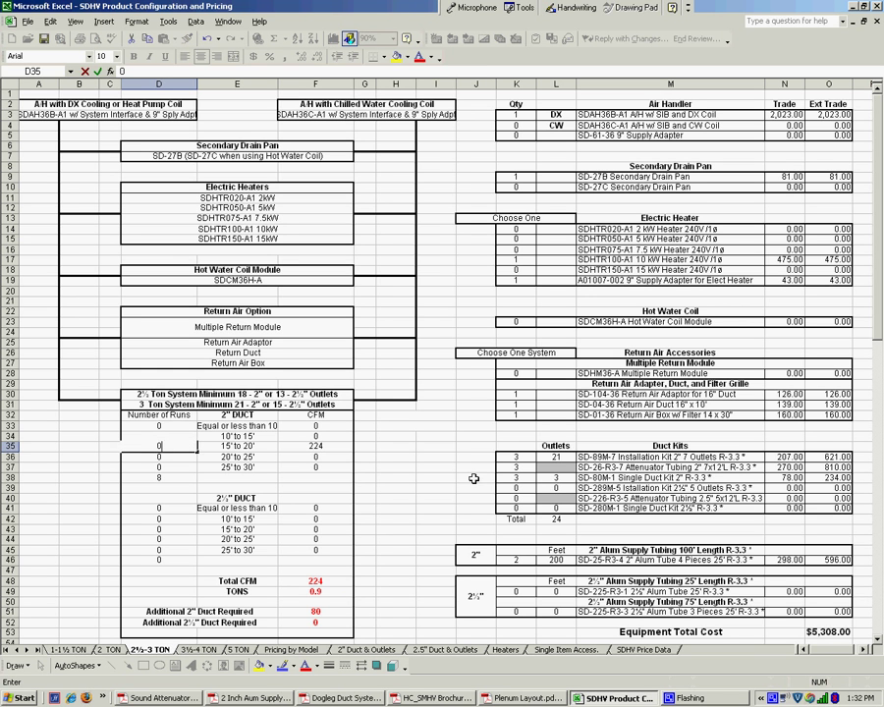
{"action": "key", "text": "Return"}
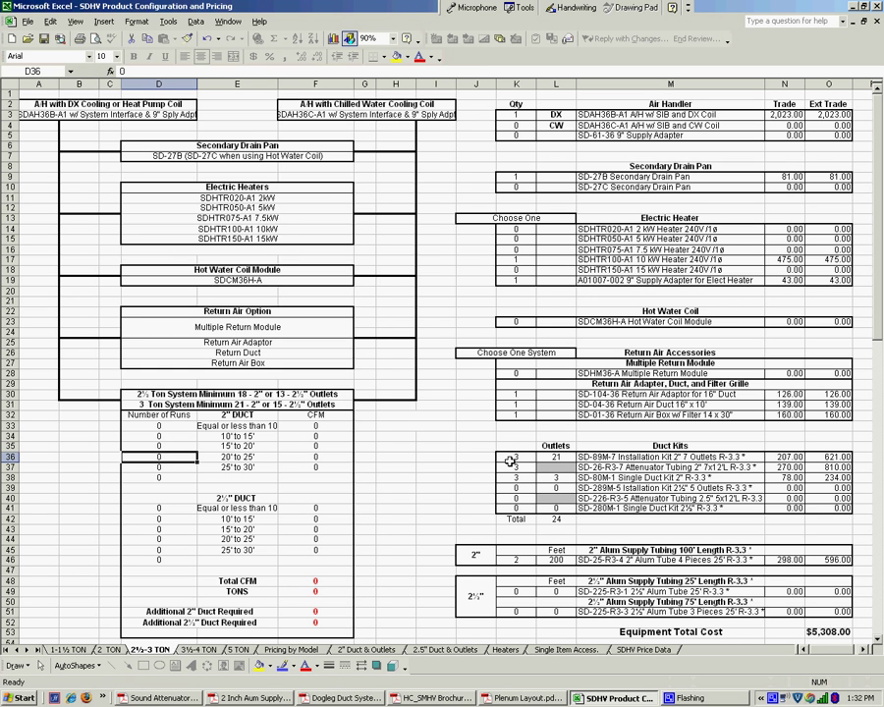
{"action": "left_click", "coordinate": [510, 457]}
{"action": "type", "text": "0"}
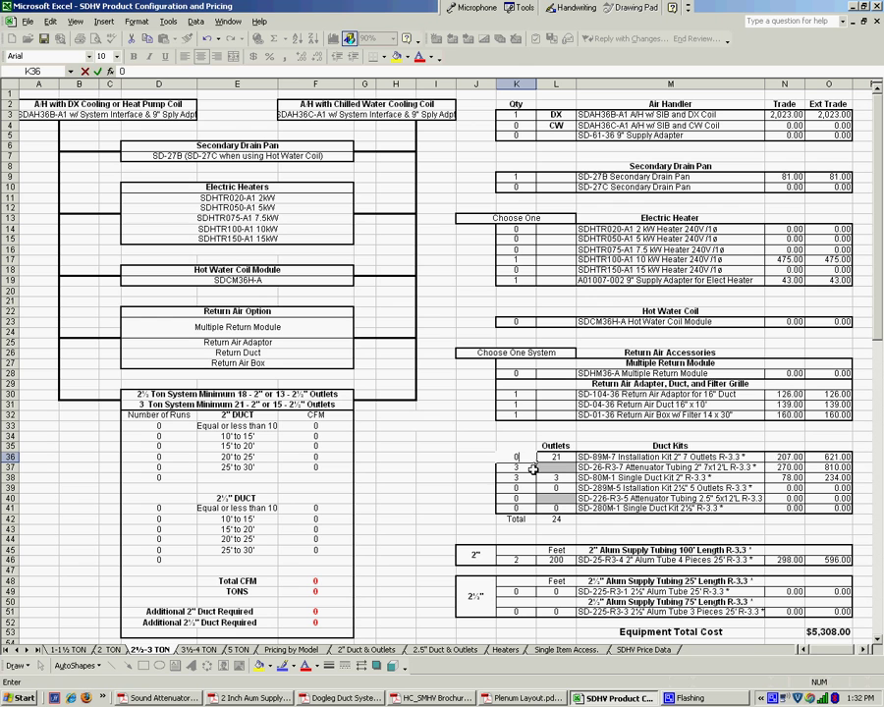
{"action": "left_click", "coordinate": [520, 479]}
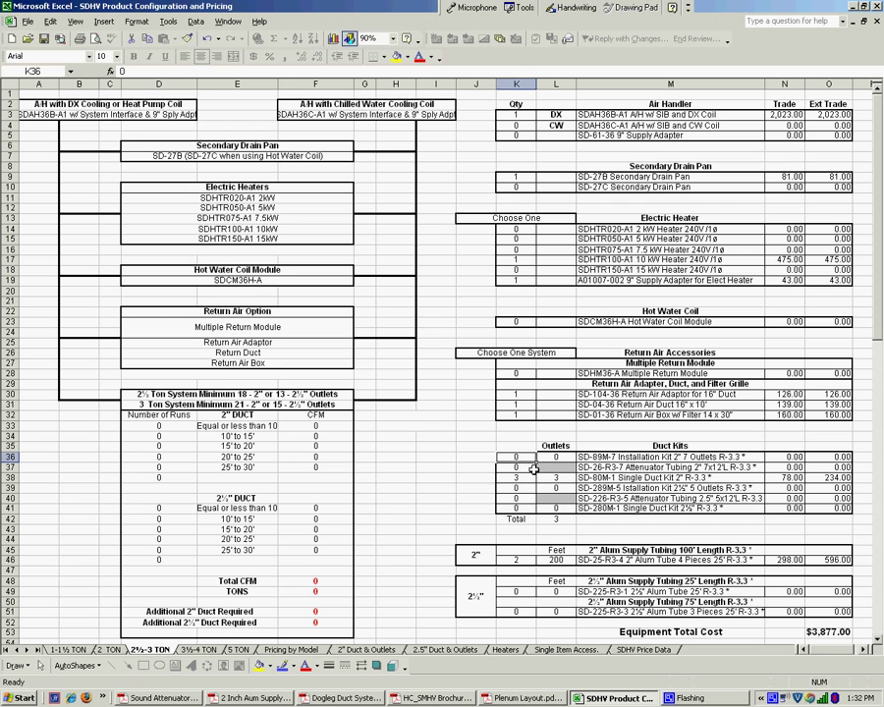
{"action": "type", "text": "0"}
{"action": "left_click", "coordinate": [513, 562]}
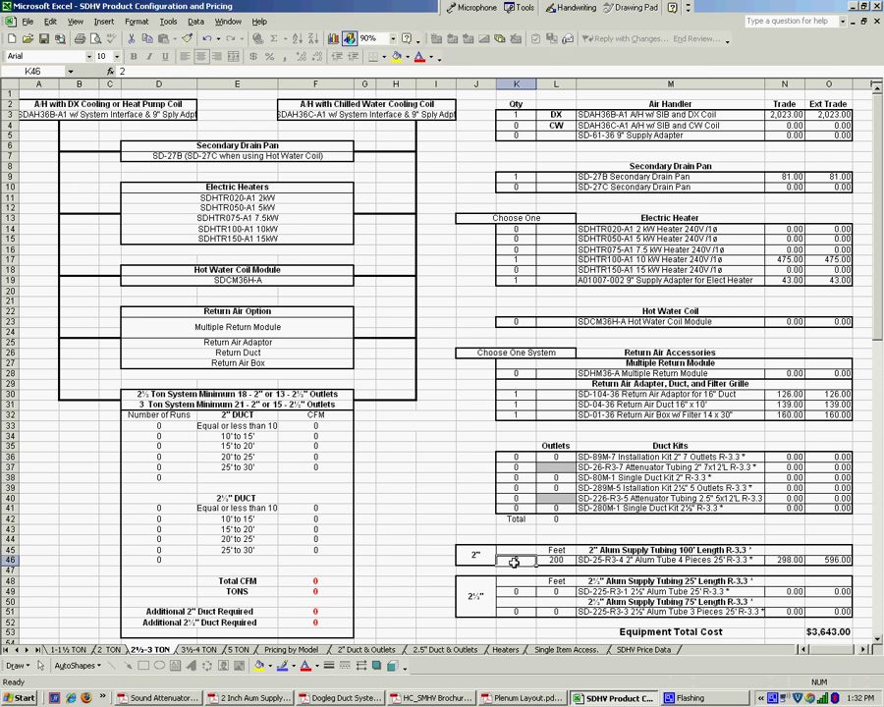
{"action": "type", "text": "0"}
{"action": "key", "text": "Return"}
Try one 2" run of 10' or less in D33, then reset it to 0.
{"action": "left_click", "coordinate": [170, 428]}
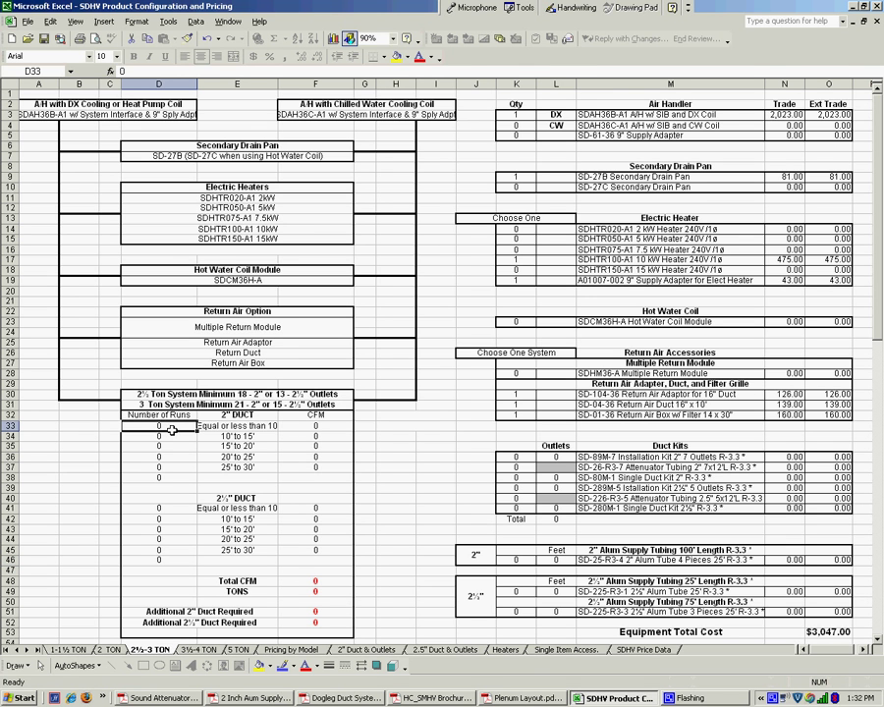
{"action": "type", "text": "1"}
{"action": "key", "text": "Return"}
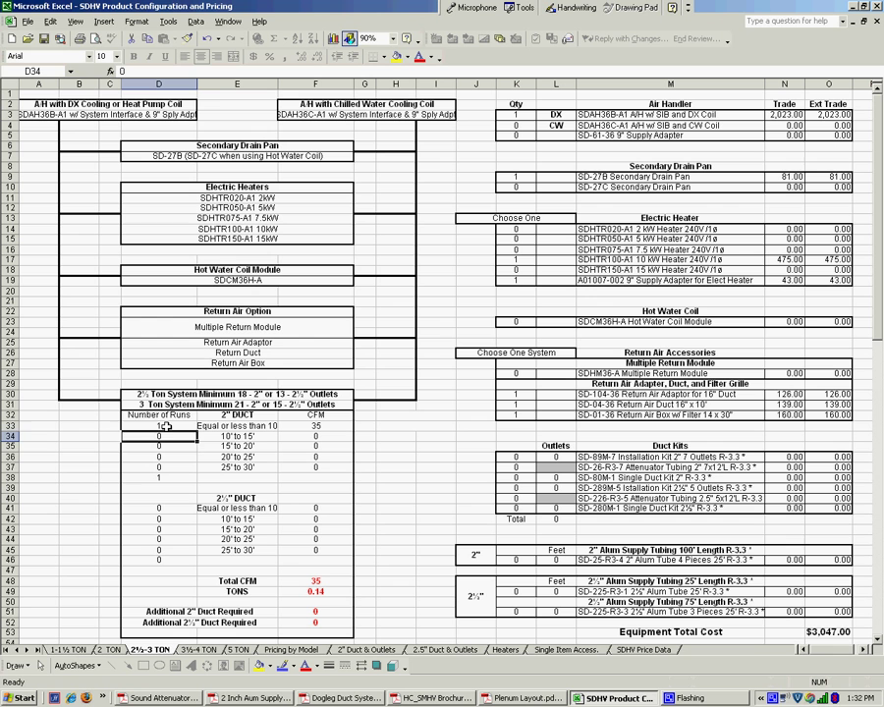
{"action": "key", "text": "Up"}
{"action": "type", "text": "0"}
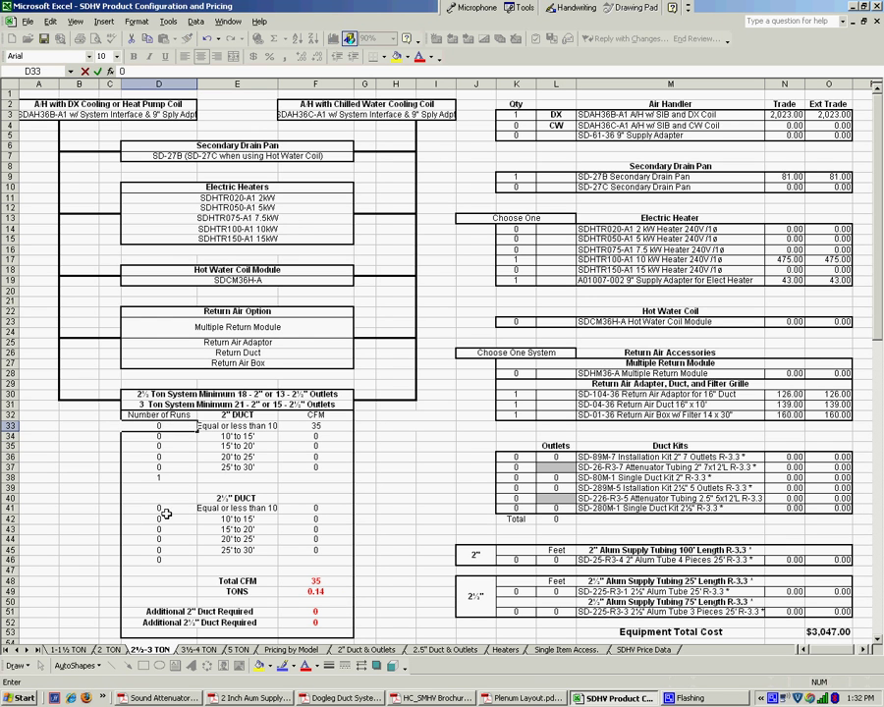
Enter one 2½" run of 10' or less in D41, giving 46 CFM.
{"action": "left_click", "coordinate": [175, 512]}
{"action": "type", "text": "0"}
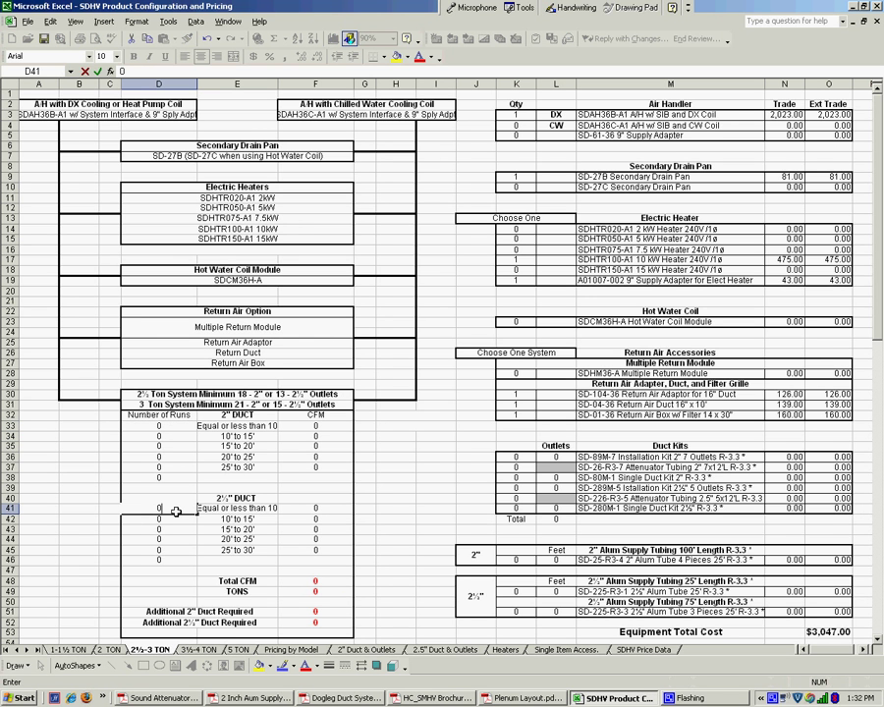
{"action": "key", "text": "BackSpace"}
{"action": "type", "text": "1"}
{"action": "key", "text": "Return"}
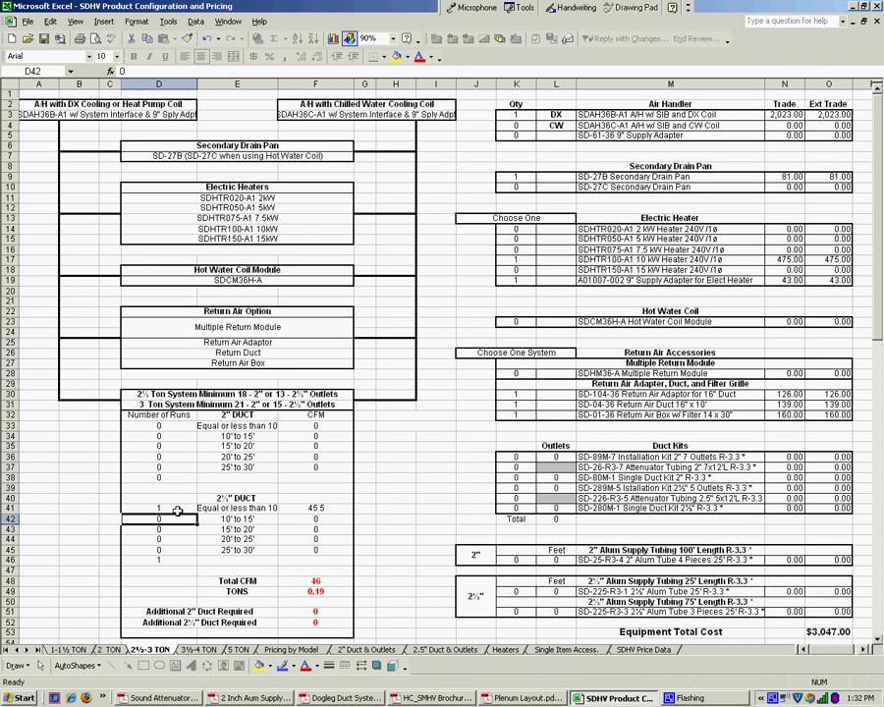
{"action": "left_click", "coordinate": [175, 511]}
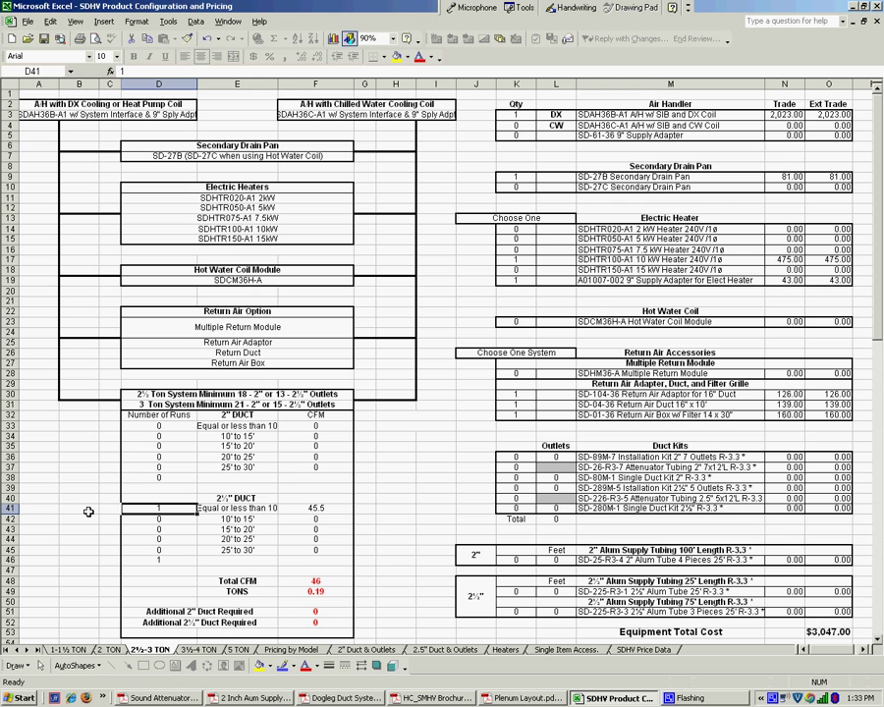
Enter 7, 6 and 6 runs in D41:D43 for the three shortest 2½" lengths.
{"action": "type", "text": "7"}
{"action": "key", "text": "Return"}
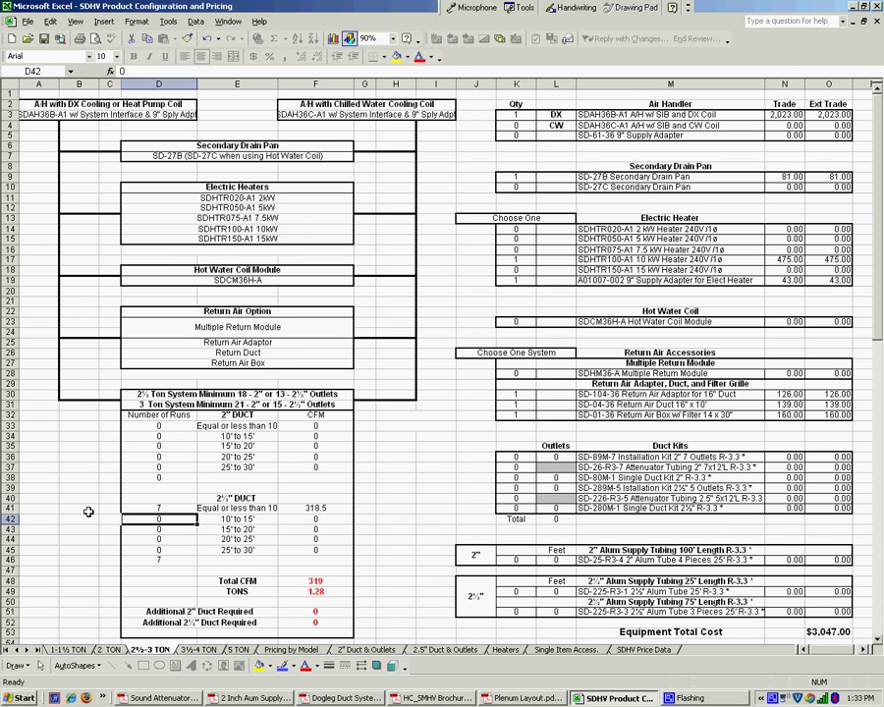
{"action": "type", "text": "6"}
{"action": "key", "text": "Return"}
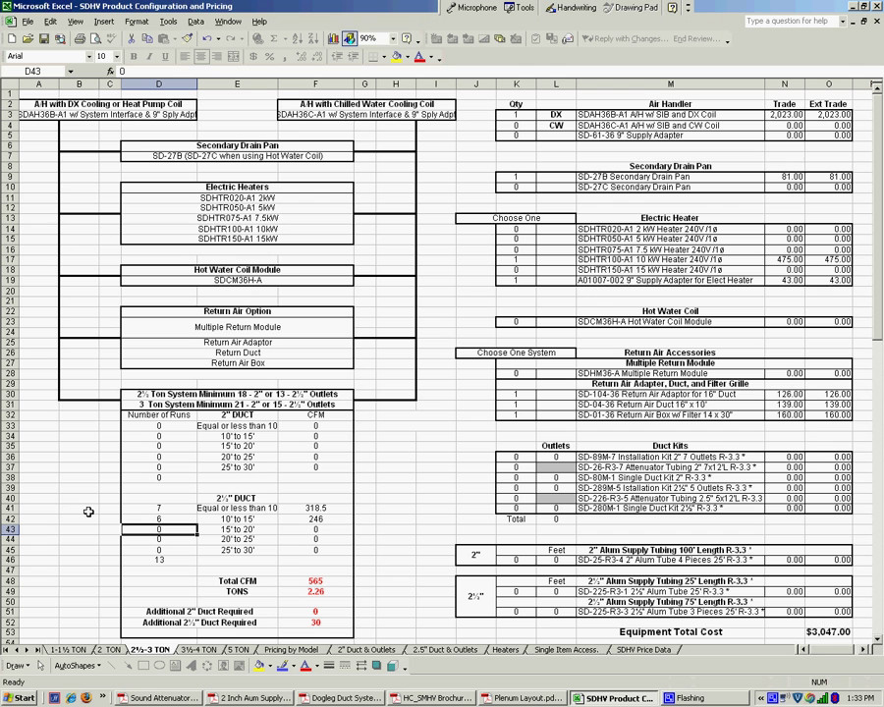
{"action": "type", "text": "6"}
{"action": "key", "text": "Return"}
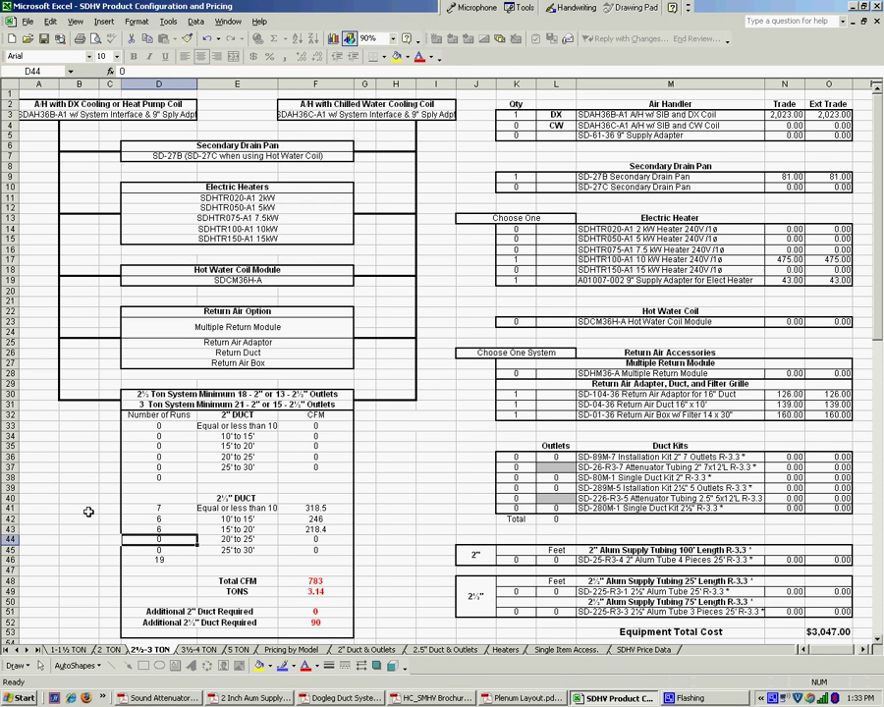
Correct D41 to 6 and D43 to 7, giving 19 runs, 774 CFM and 3.1 tons.
{"action": "left_click", "coordinate": [170, 506]}
{"action": "type", "text": "6"}
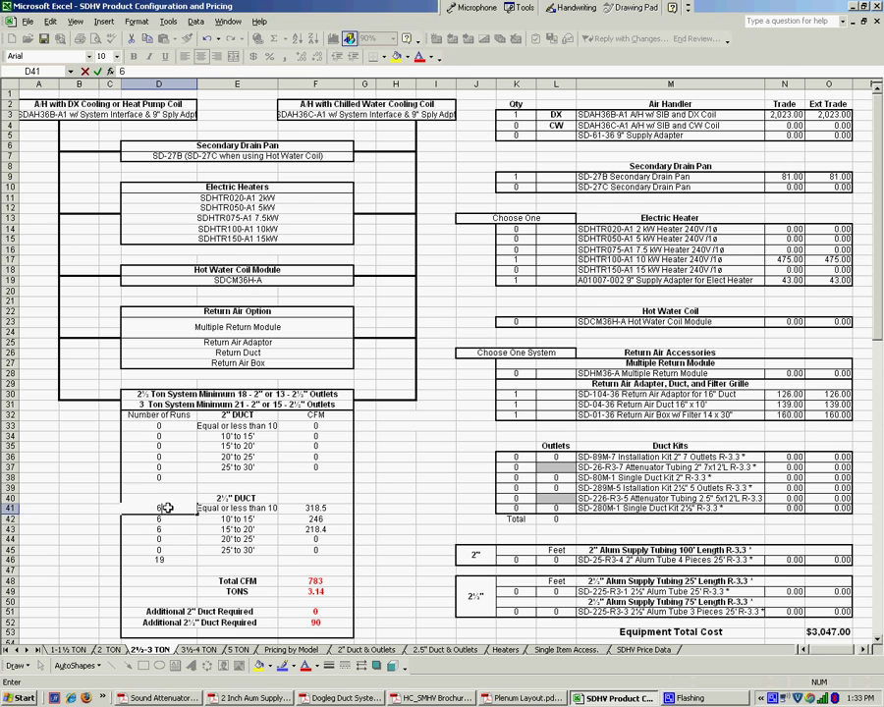
{"action": "key", "text": "Return"}
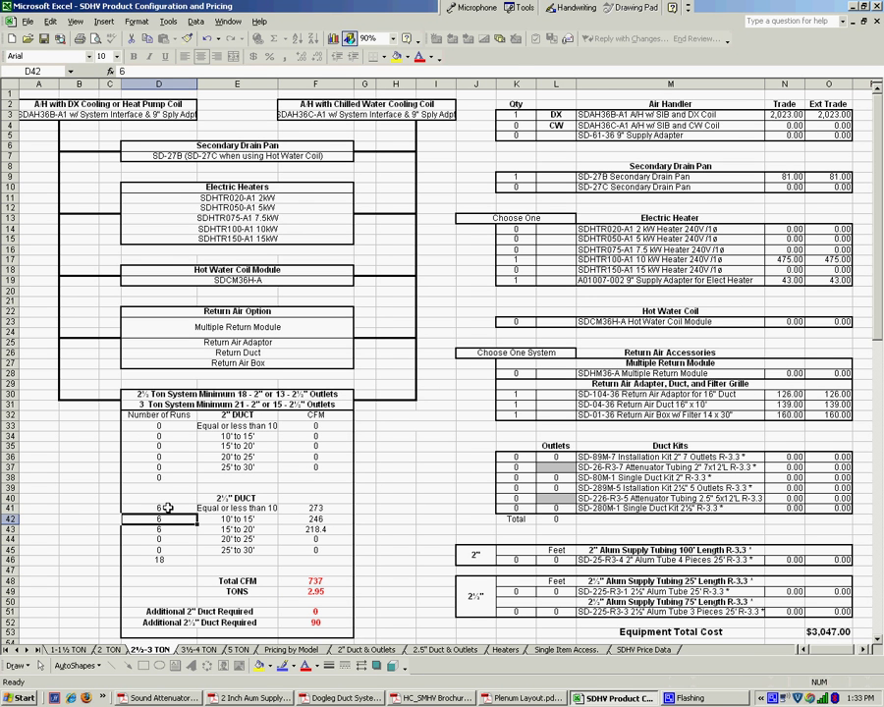
{"action": "key", "text": "Return"}
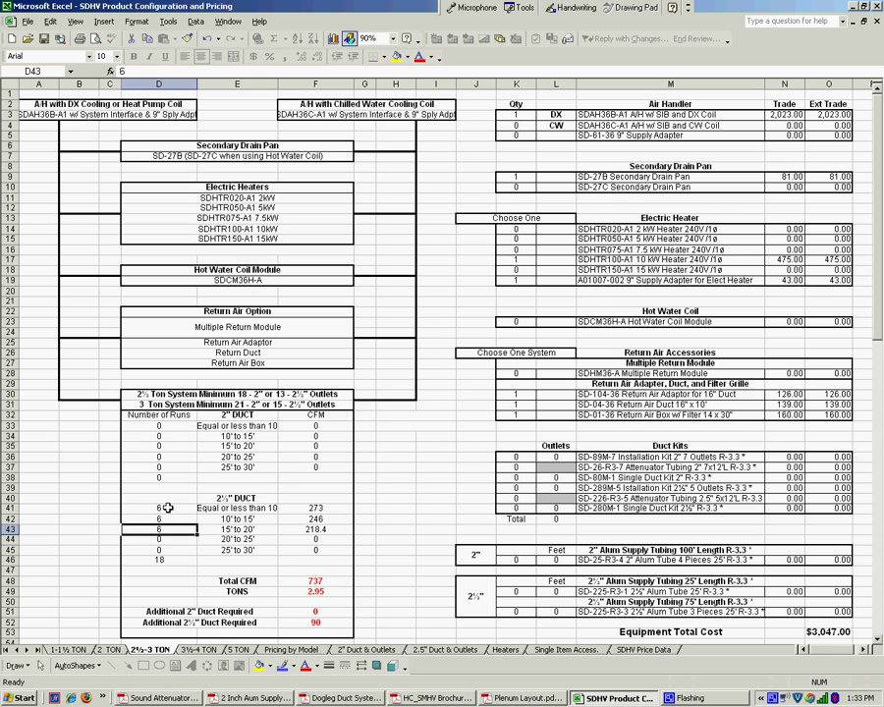
{"action": "type", "text": "7"}
{"action": "key", "text": "Return"}
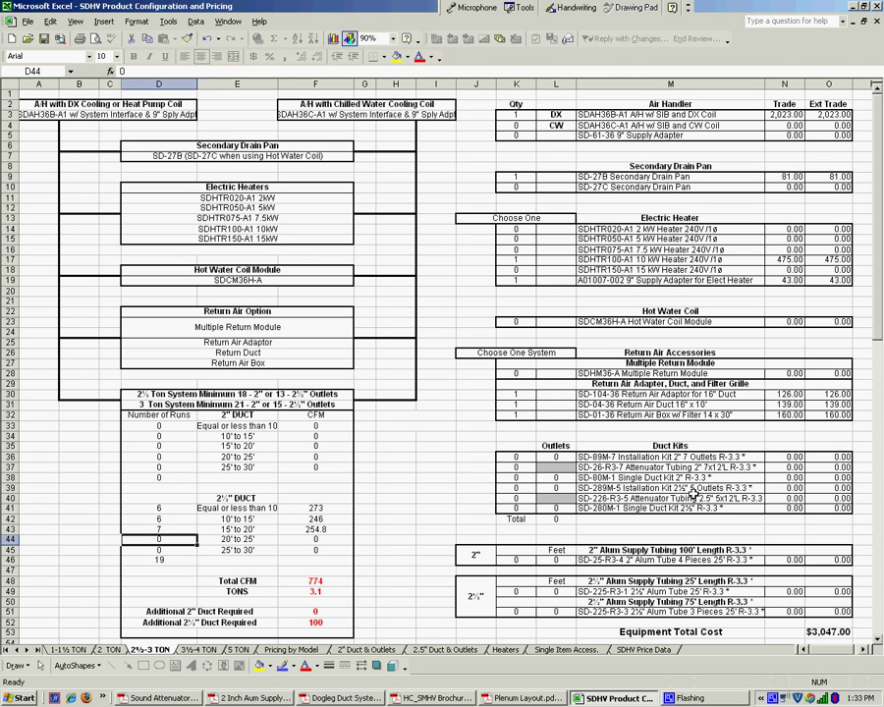
Set the 2½-inch 5-outlet installation kit quantity to 4.
{"action": "left_click", "coordinate": [516, 488]}
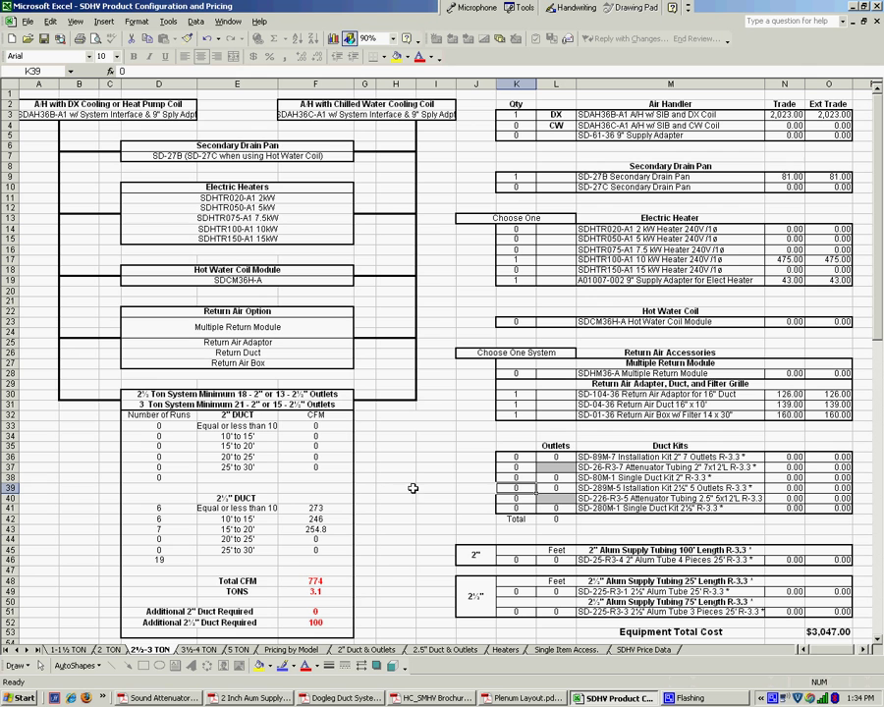
{"action": "type", "text": "4"}
{"action": "key", "text": "Return"}
{"action": "type", "text": "4"}
{"action": "key", "text": "Return"}
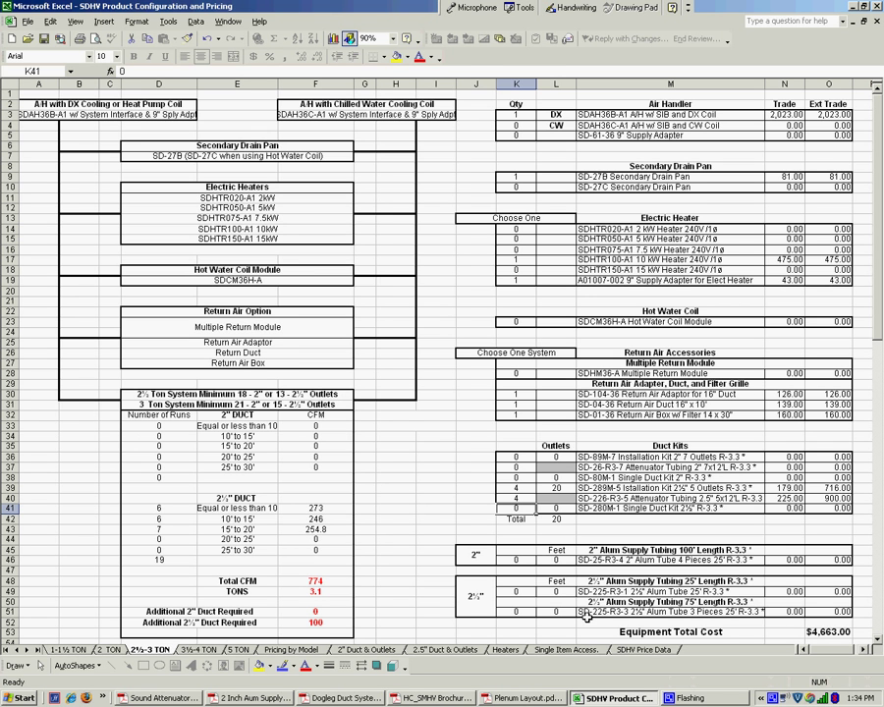
Add one 25-foot box of 2½-inch tubing, then go to the 2" Duct & Outlets price list.
{"action": "left_click", "coordinate": [504, 590]}
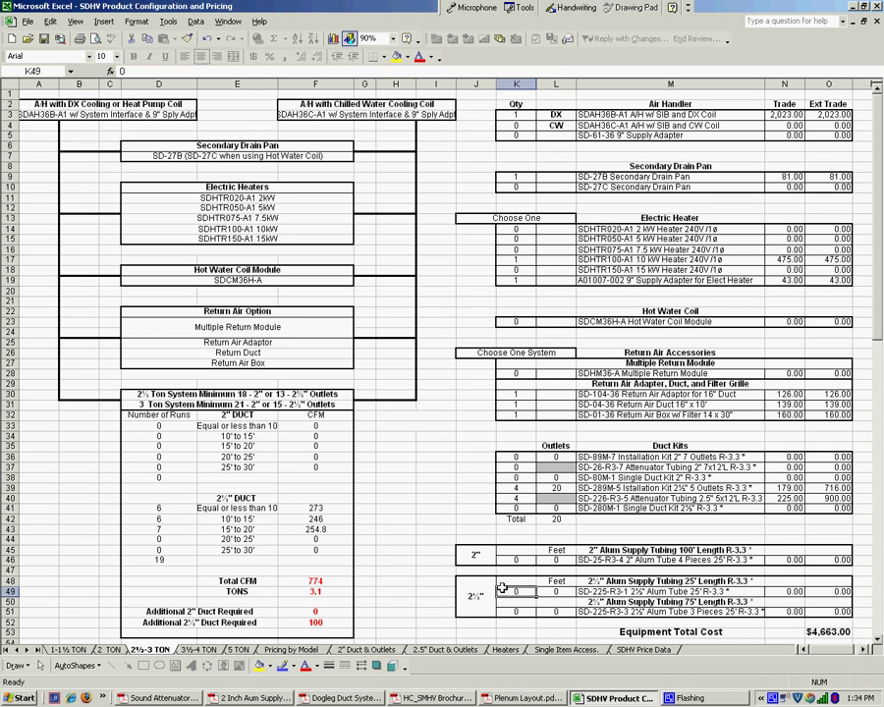
{"action": "type", "text": "1"}
{"action": "key", "text": "Return"}
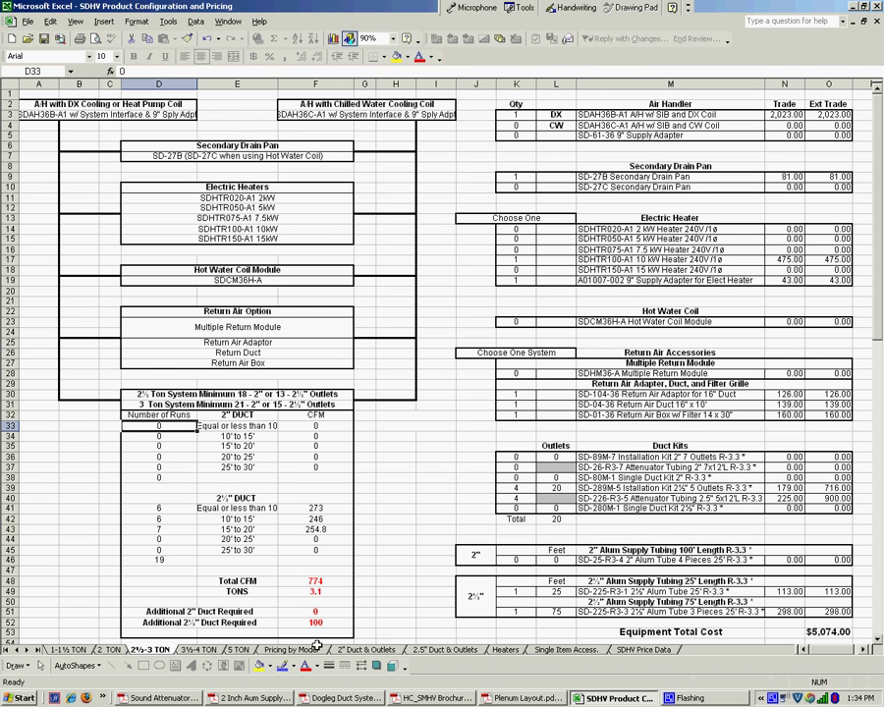
{"action": "left_click", "coordinate": [364, 649]}
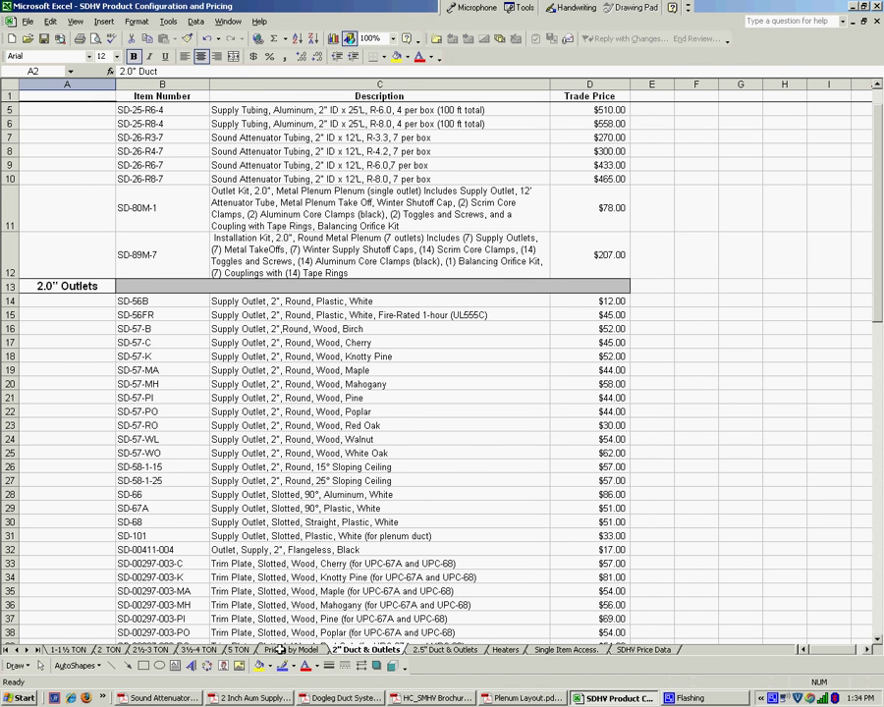
{"action": "left_click", "coordinate": [415, 649]}
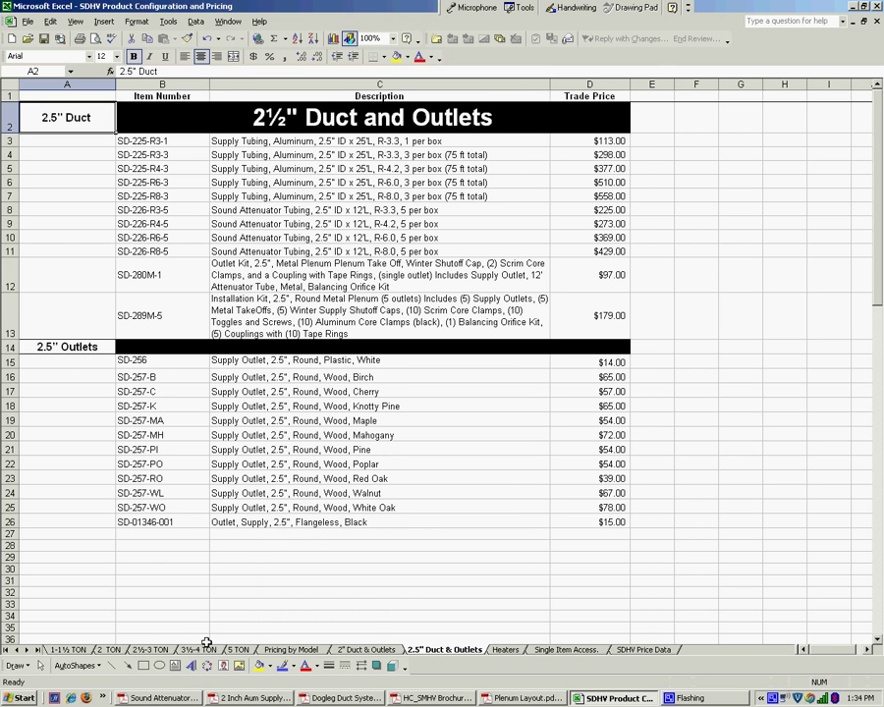
{"action": "left_click", "coordinate": [149, 649]}
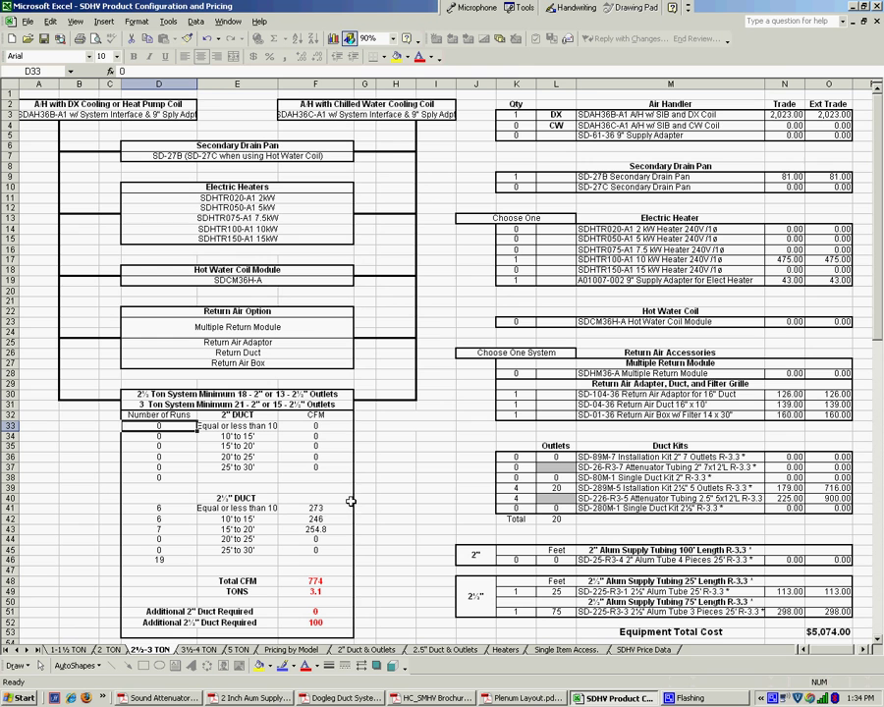